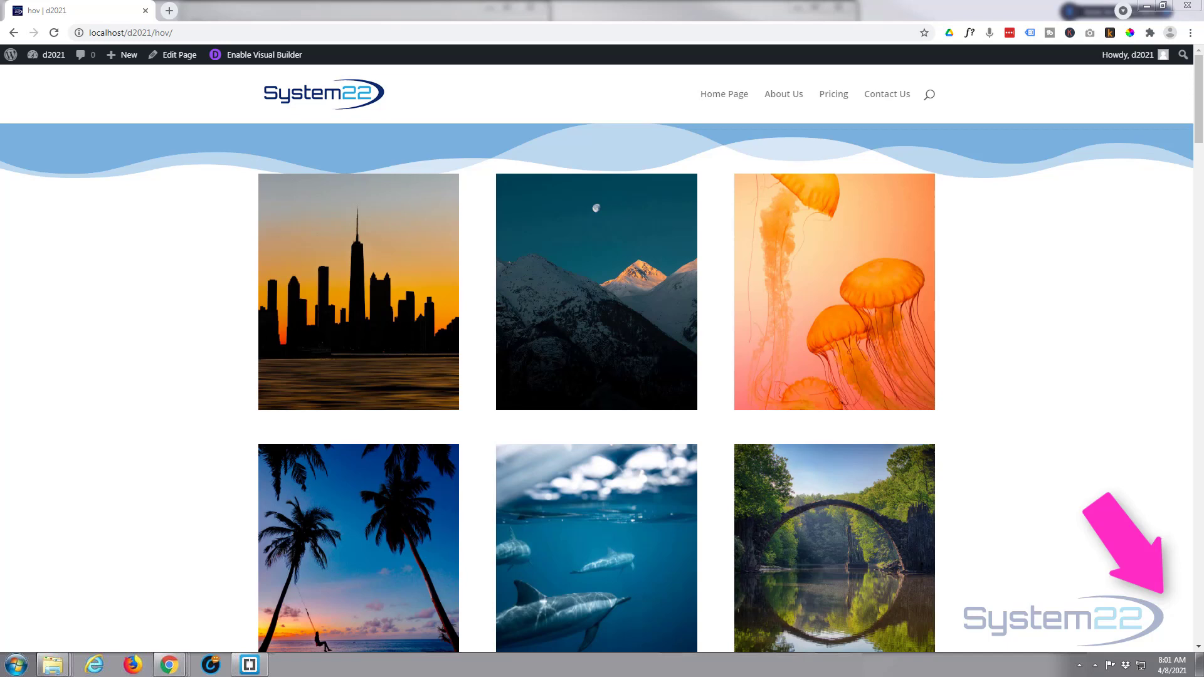
Step: Open the hov gallery page in the Divi Visual Builder
{"action": "mouse_move", "coordinate": [852, 267]}
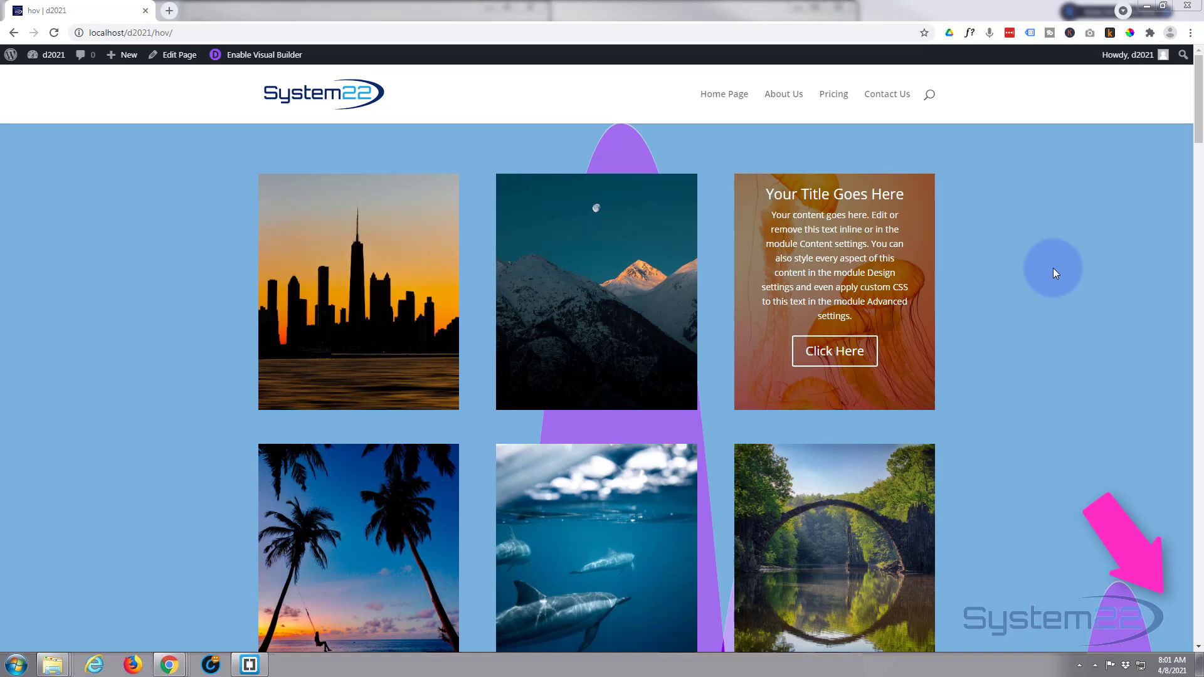
{"action": "scroll", "coordinate": [1053, 269], "scroll_direction": "down", "scroll_amount": 2}
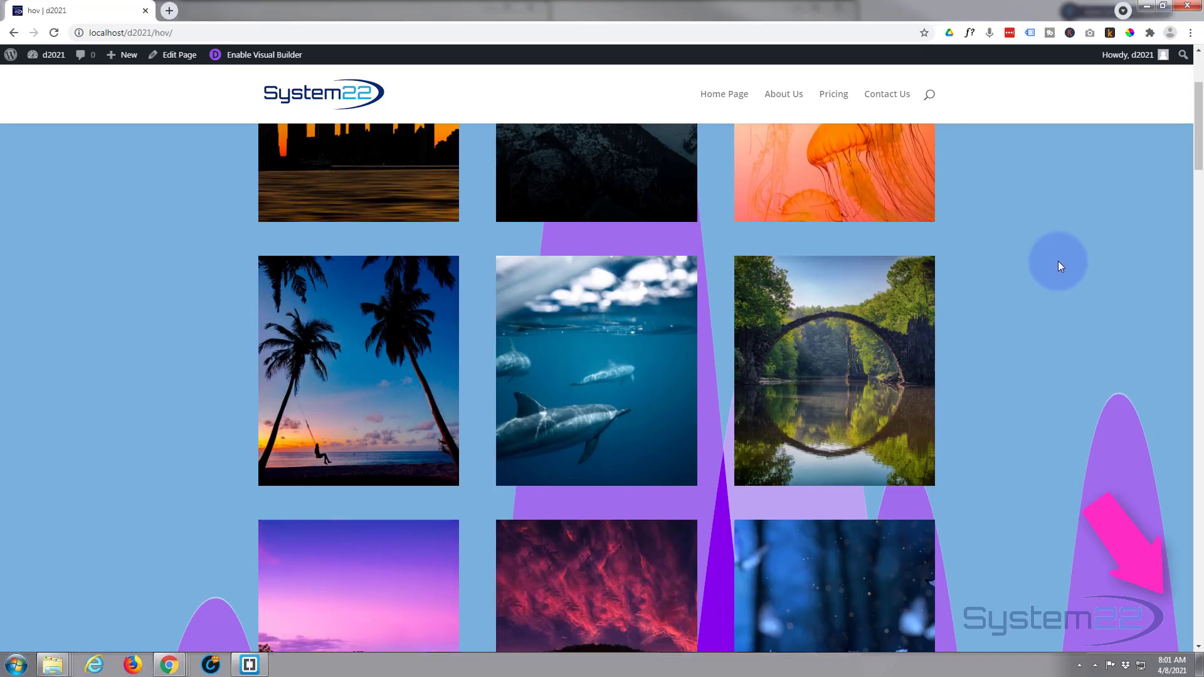
{"action": "scroll", "coordinate": [1058, 261], "scroll_direction": "down", "scroll_amount": 2}
{"action": "scroll", "coordinate": [1058, 257], "scroll_direction": "down", "scroll_amount": 2}
{"action": "scroll", "coordinate": [1058, 256], "scroll_direction": "down", "scroll_amount": 3}
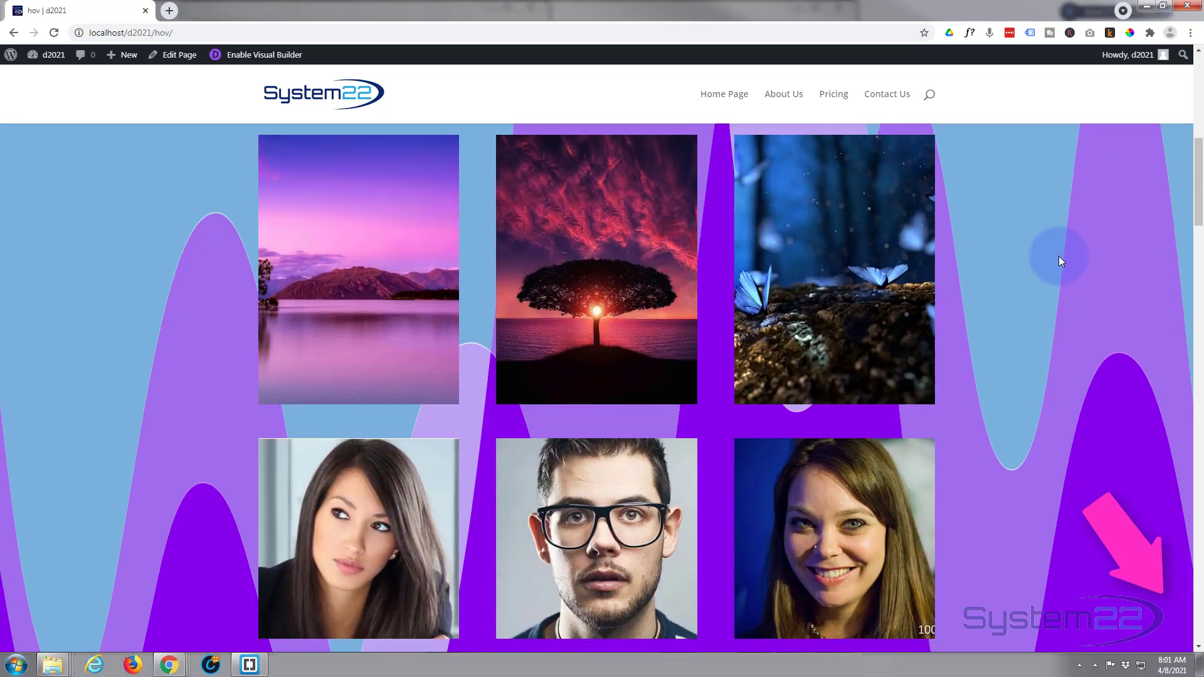
{"action": "scroll", "coordinate": [1059, 254], "scroll_direction": "down", "scroll_amount": 1}
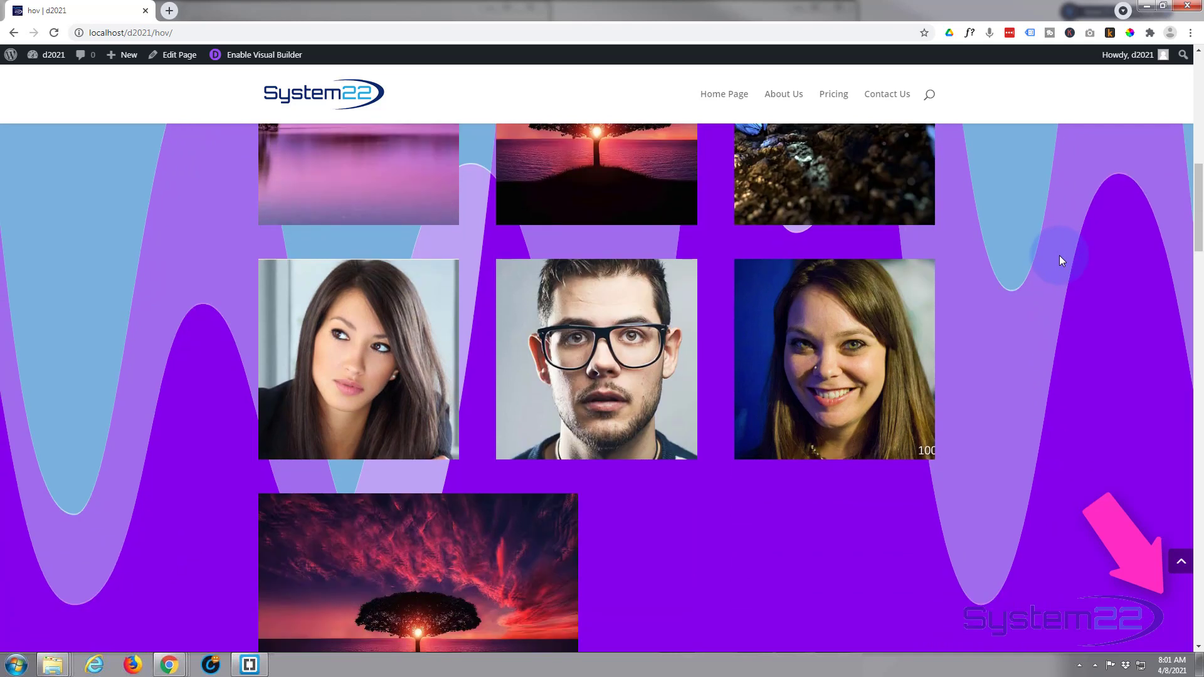
{"action": "scroll", "coordinate": [1059, 255], "scroll_direction": "down", "scroll_amount": 1}
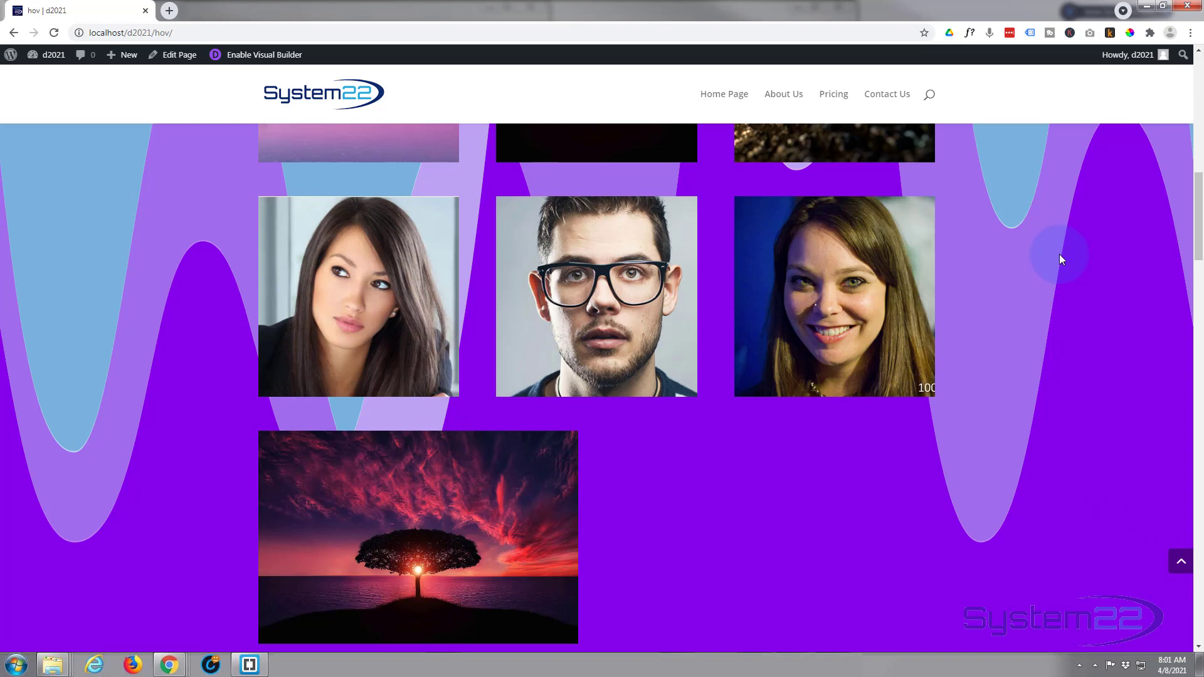
{"action": "scroll", "coordinate": [1058, 253], "scroll_direction": "down", "scroll_amount": 3}
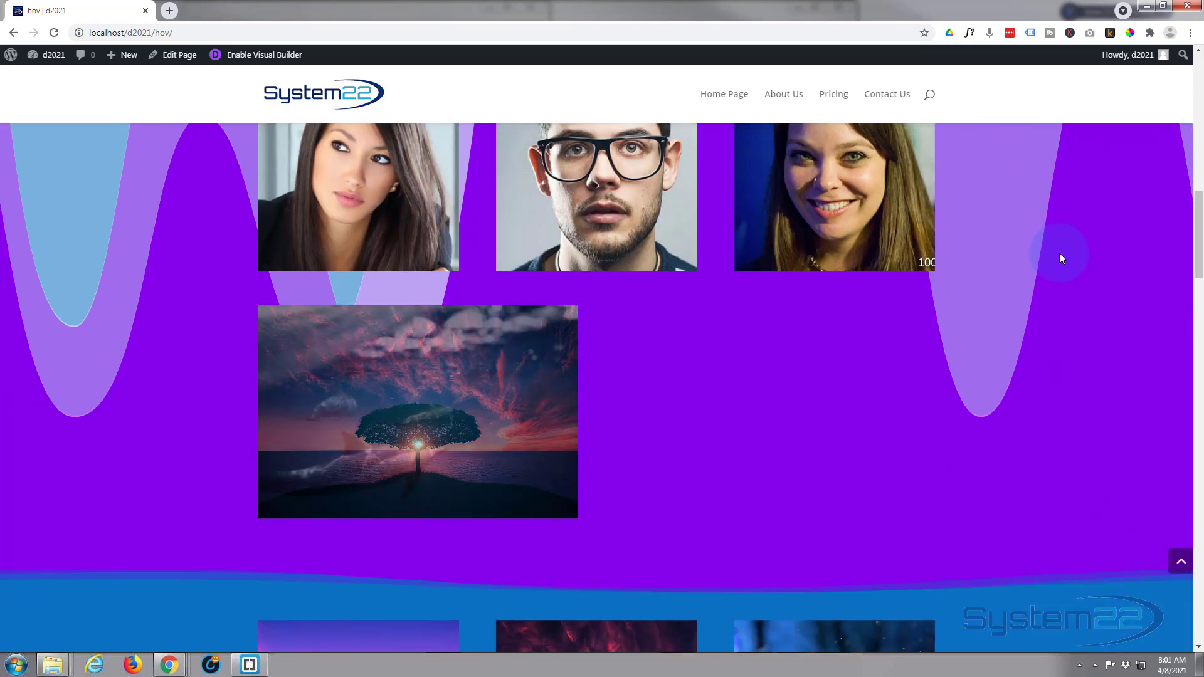
{"action": "scroll", "coordinate": [1059, 253], "scroll_direction": "down", "scroll_amount": 2}
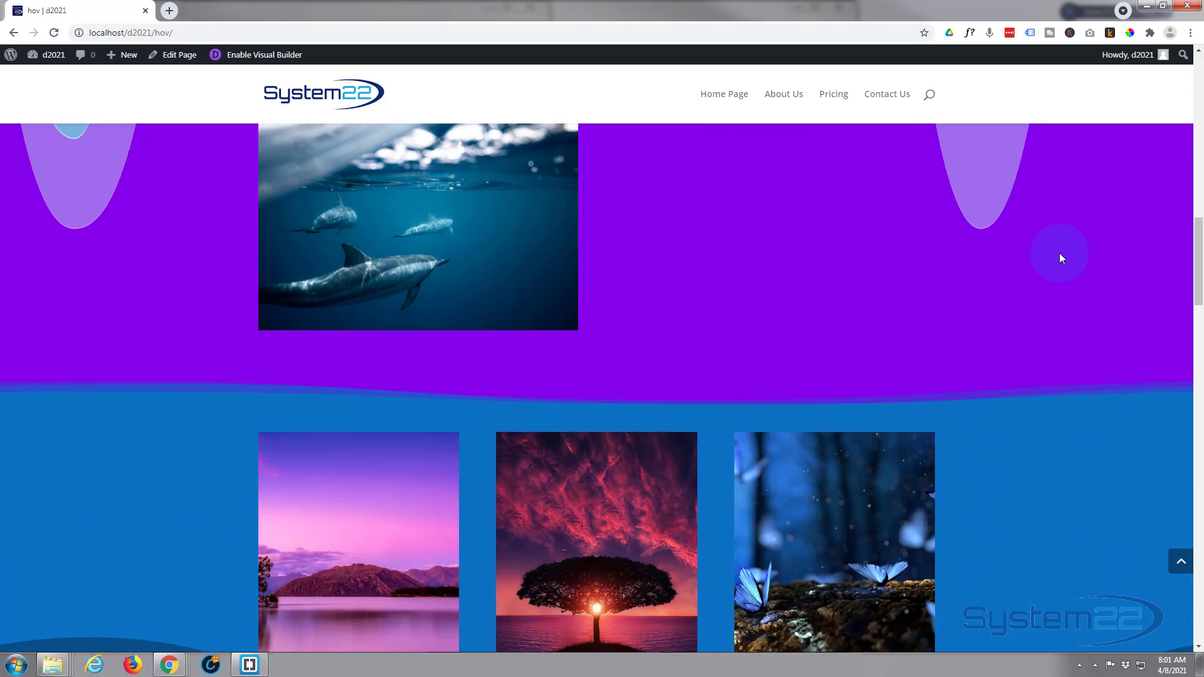
{"action": "scroll", "coordinate": [1059, 254], "scroll_direction": "up", "scroll_amount": 5}
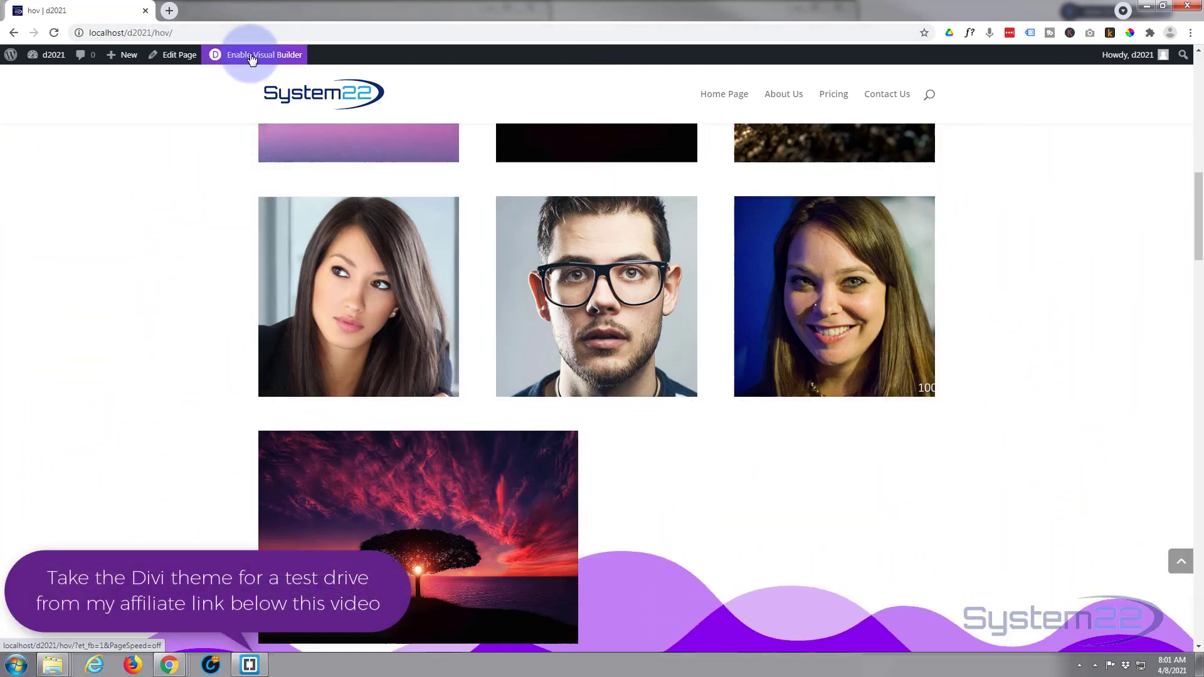
{"action": "left_click", "coordinate": [251, 58]}
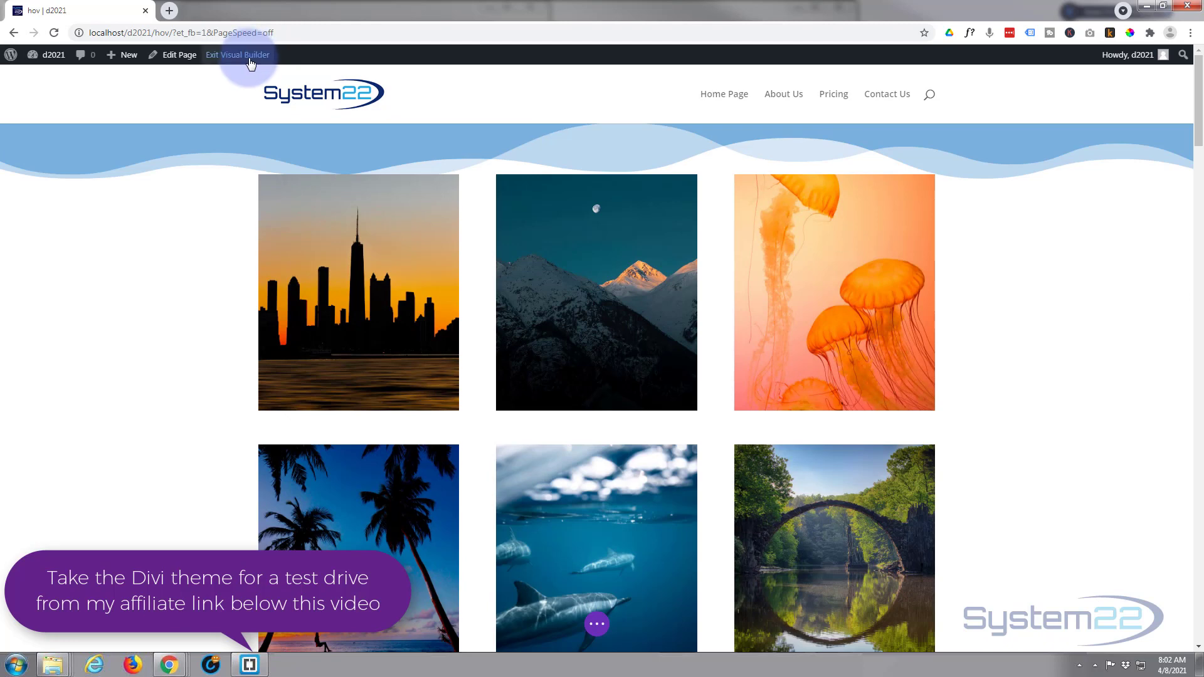
Step: Scroll down to the two-column row holding the dolphin image
{"action": "scroll", "coordinate": [224, 108], "scroll_direction": "down", "scroll_amount": 3}
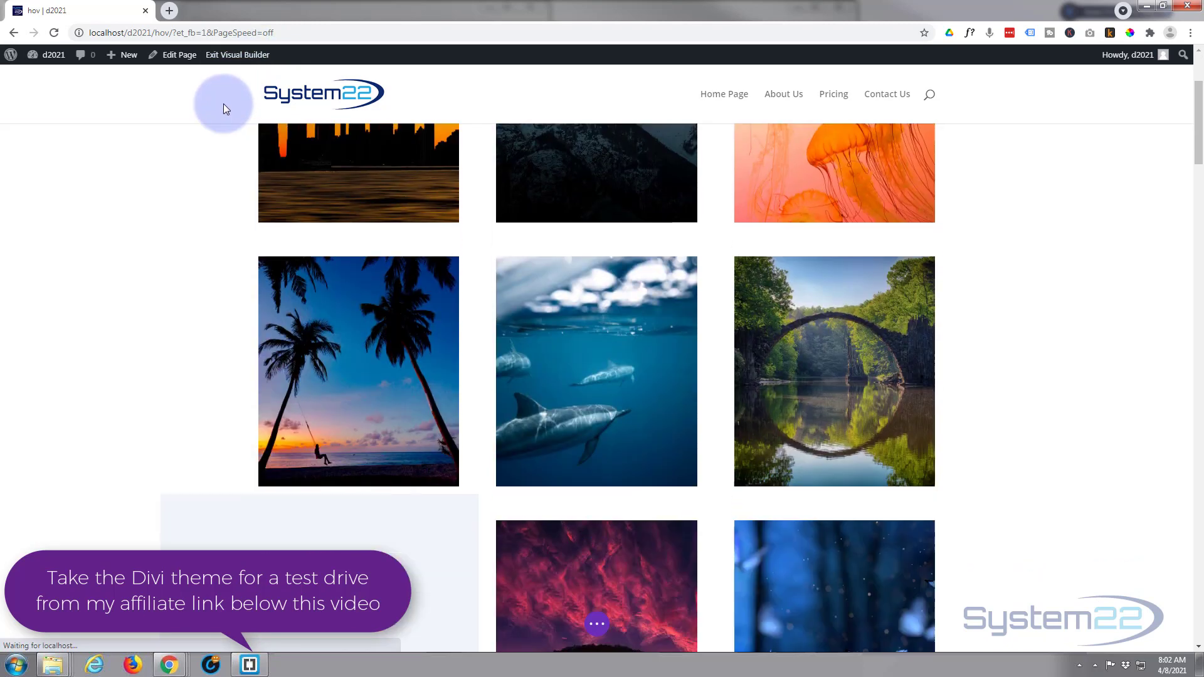
{"action": "scroll", "coordinate": [223, 103], "scroll_direction": "down", "scroll_amount": 8}
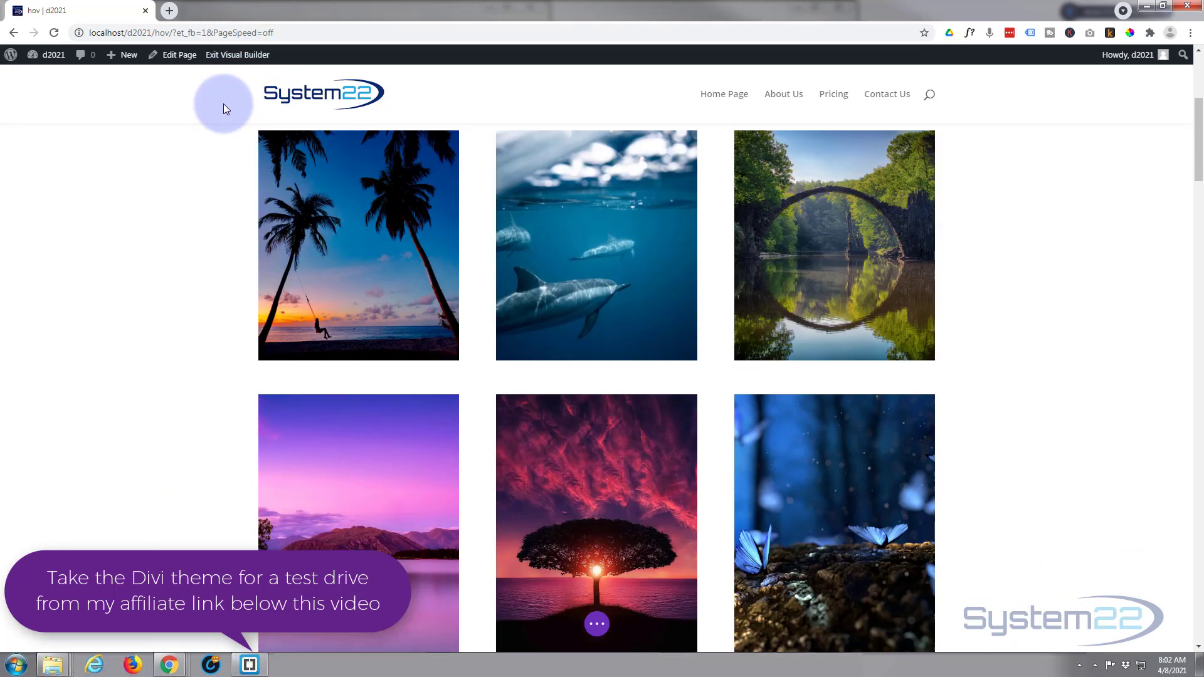
{"action": "scroll", "coordinate": [223, 103], "scroll_direction": "down", "scroll_amount": 5}
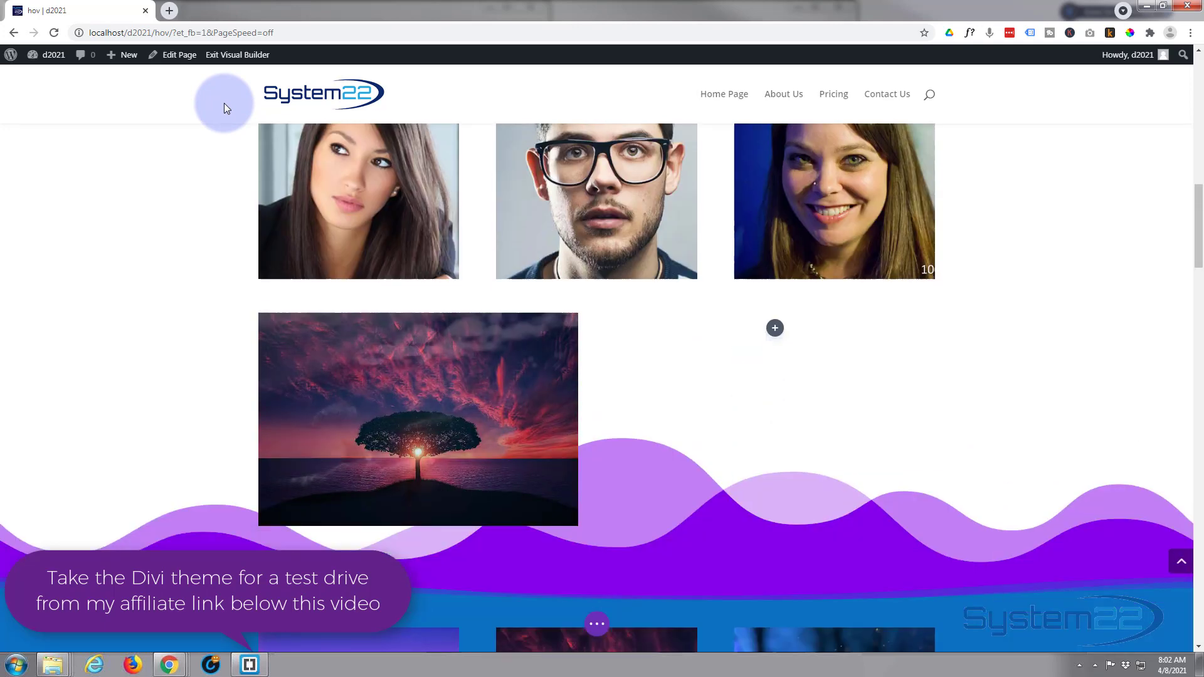
{"action": "scroll", "coordinate": [185, 189], "scroll_direction": "up", "scroll_amount": 1}
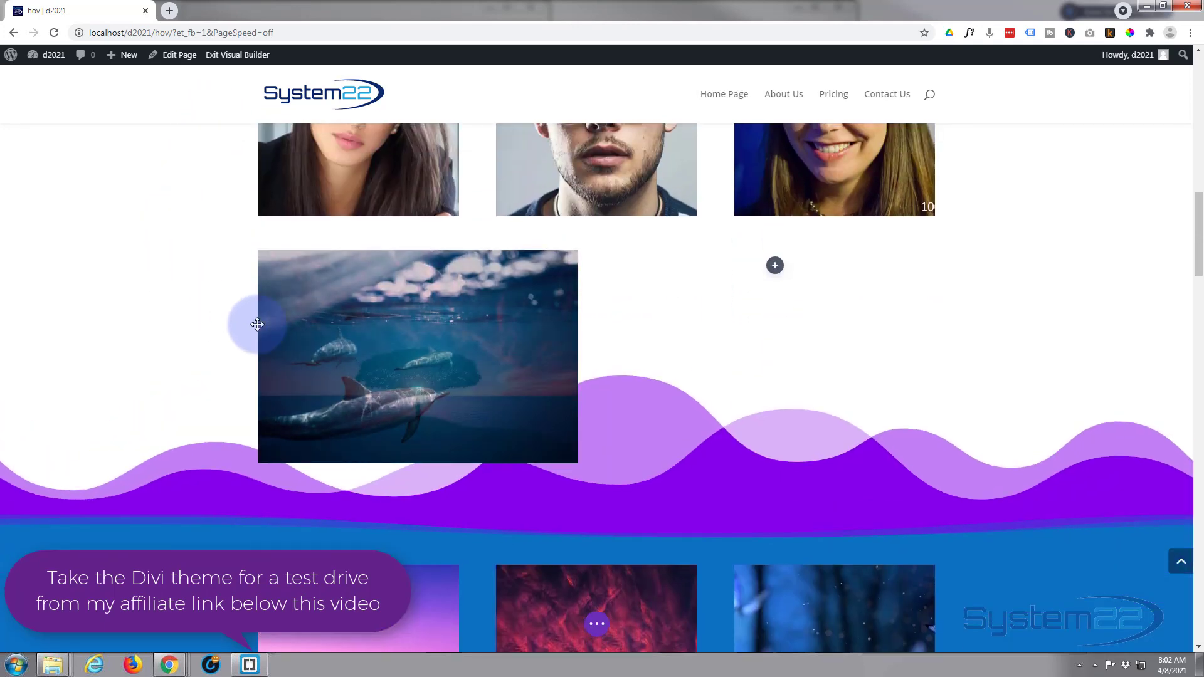
{"action": "mouse_move", "coordinate": [331, 336]}
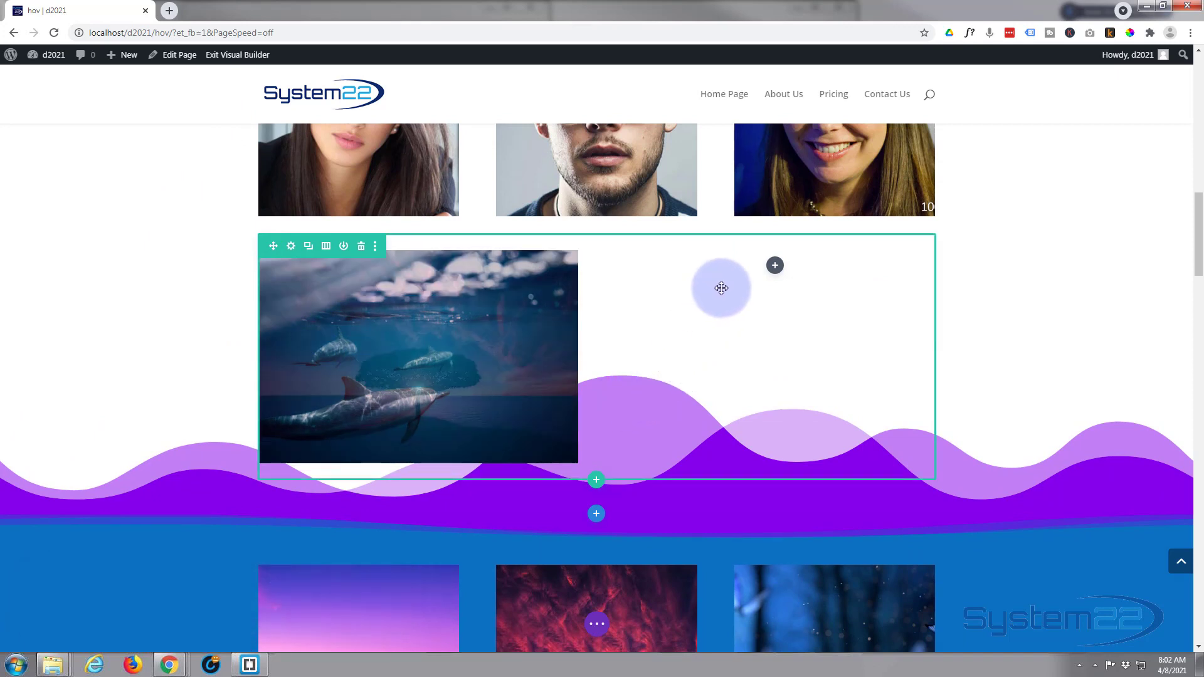
Step: Add an Image module with the purple lake-and-tree photo to the empty right column, undocking its settings
{"action": "left_click", "coordinate": [777, 268]}
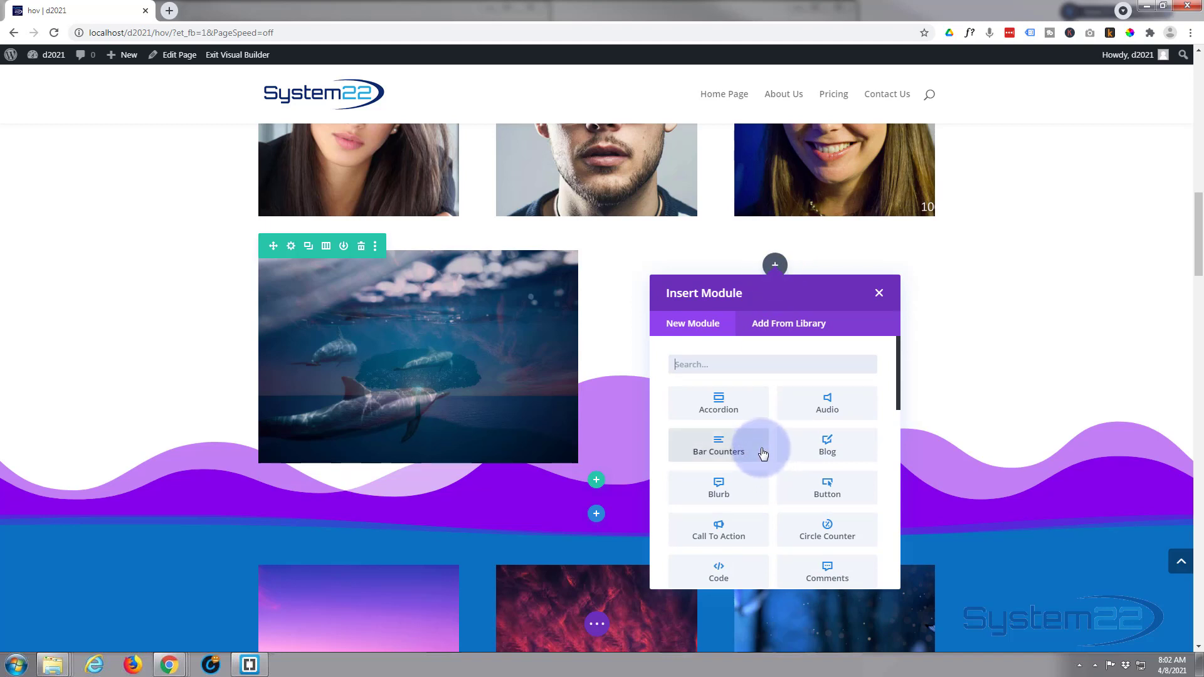
{"action": "scroll", "coordinate": [762, 448], "scroll_direction": "down", "scroll_amount": 1}
{"action": "scroll", "coordinate": [763, 447], "scroll_direction": "down", "scroll_amount": 3}
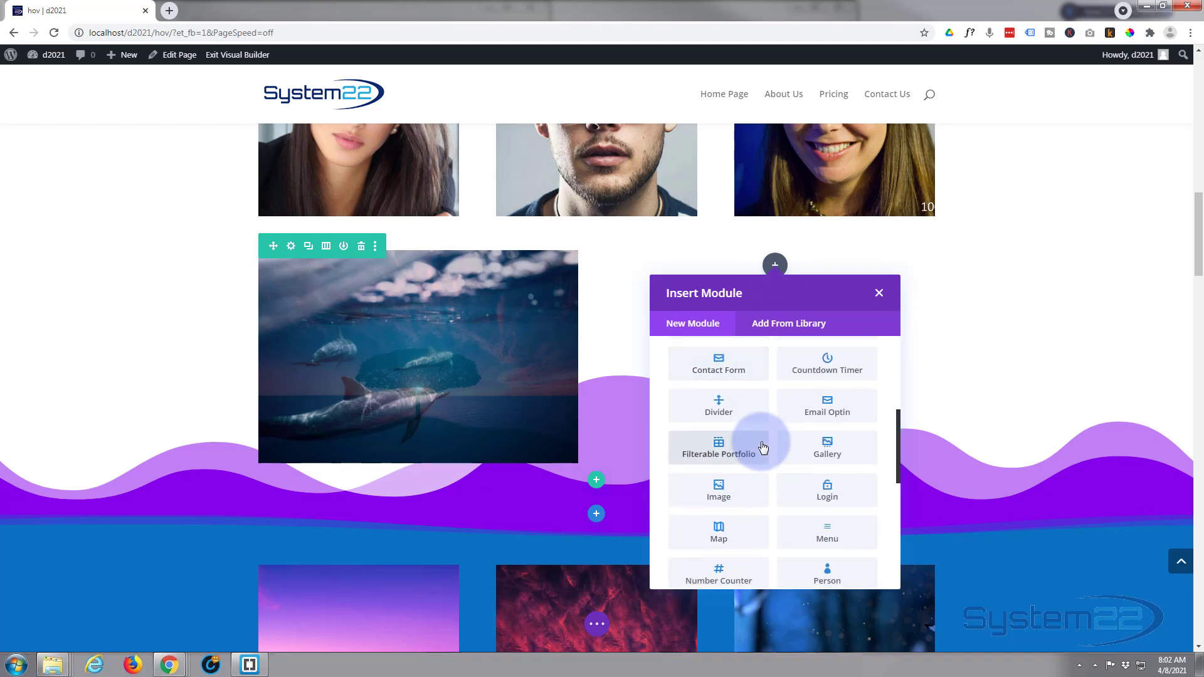
{"action": "left_click", "coordinate": [718, 488]}
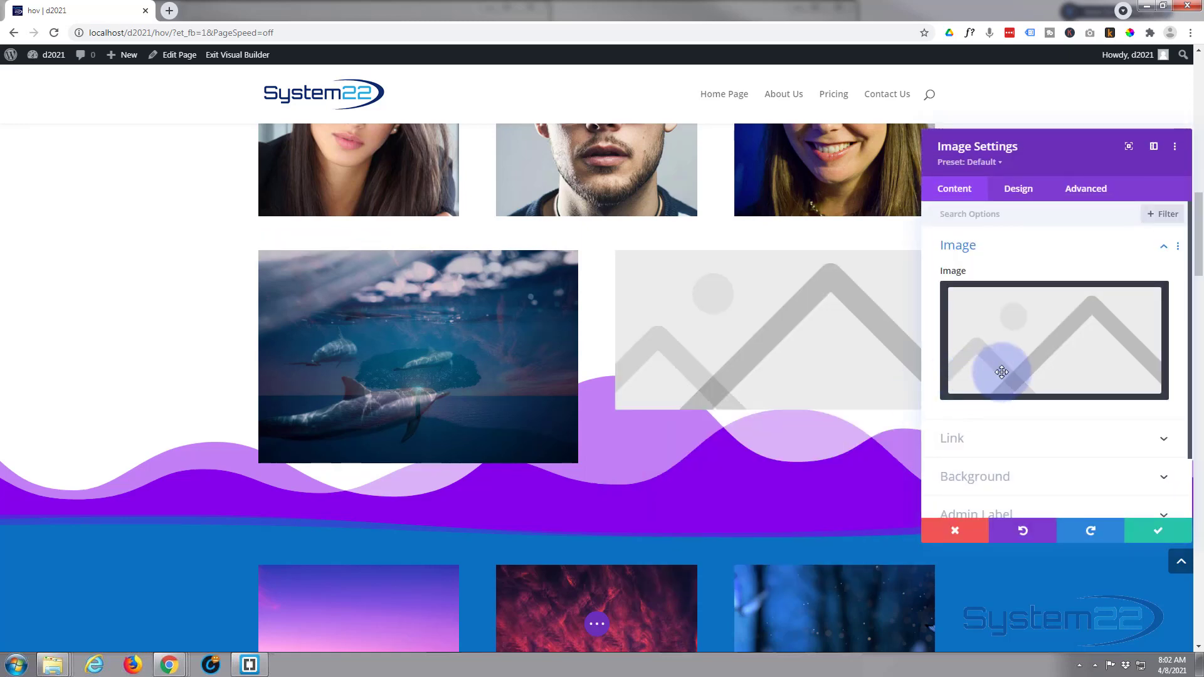
{"action": "left_click", "coordinate": [1001, 374]}
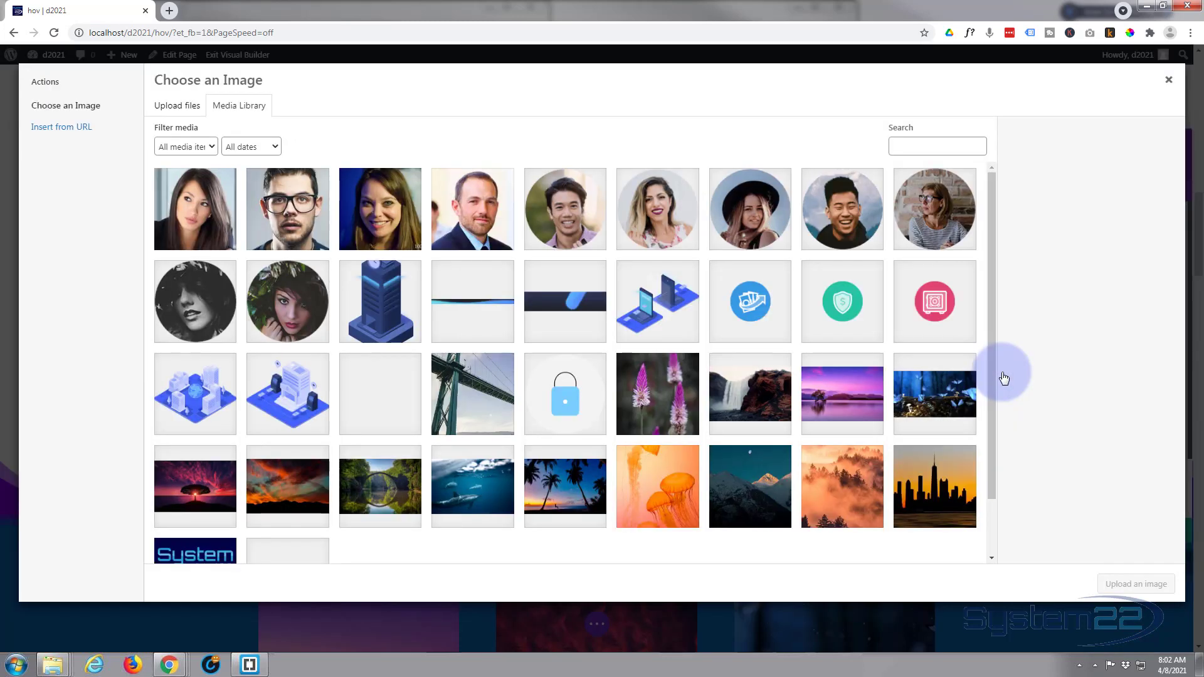
{"action": "left_click", "coordinate": [842, 401]}
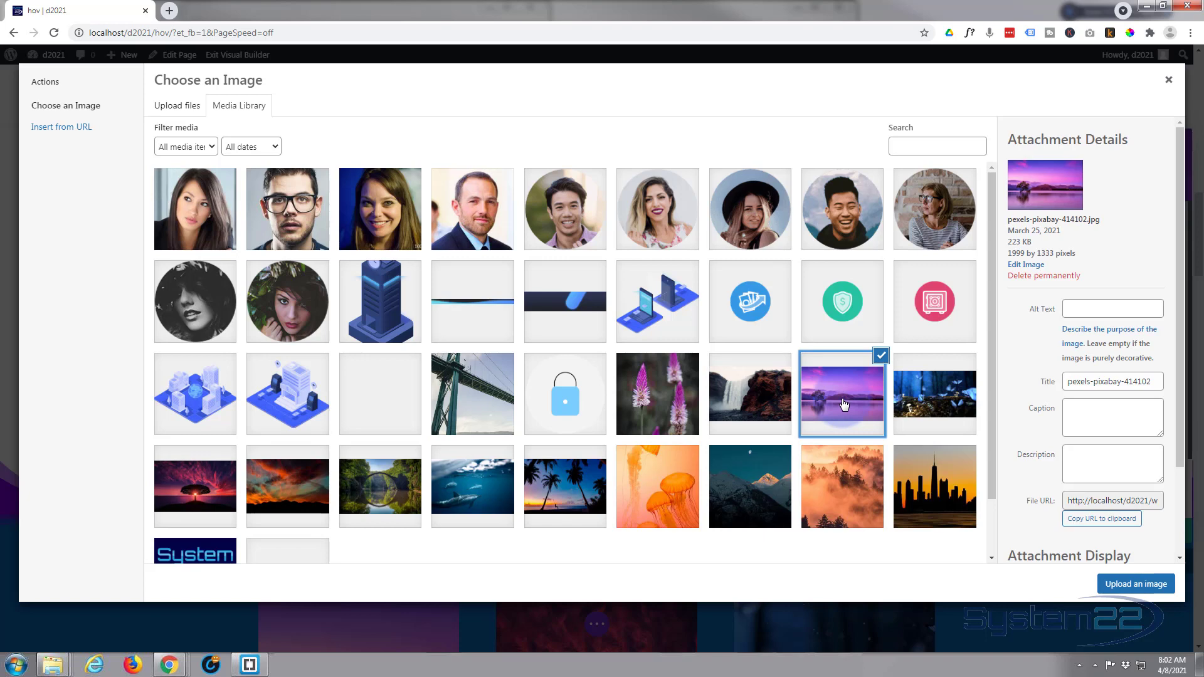
{"action": "left_click", "coordinate": [1145, 589]}
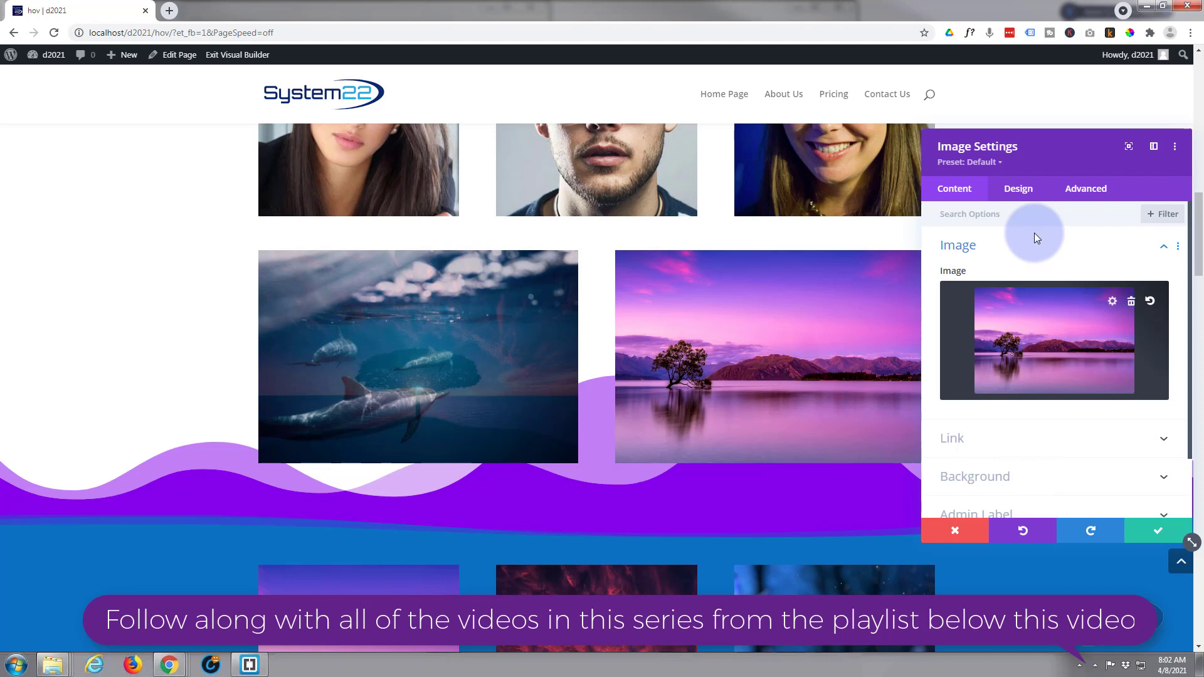
{"action": "left_click_drag", "start_coordinate": [1060, 163], "coordinate": [422, 189]}
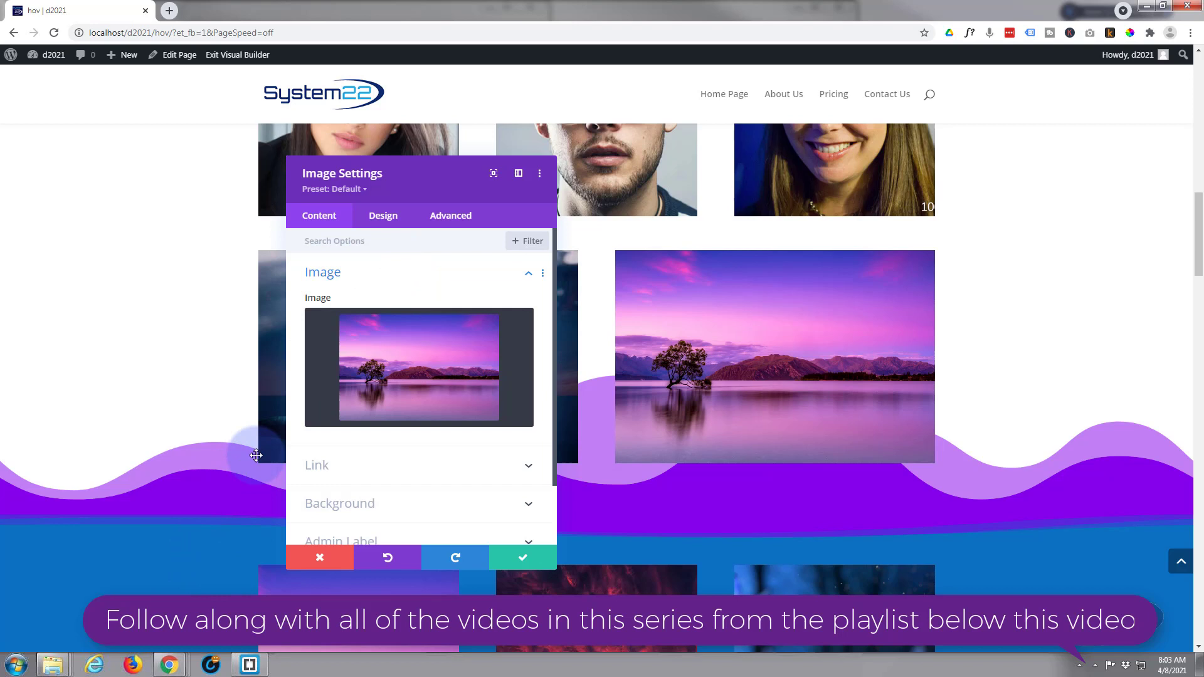
Step: Save the lake image module, then set the right column's background image to the orange sunset photo
{"action": "left_click", "coordinate": [524, 556]}
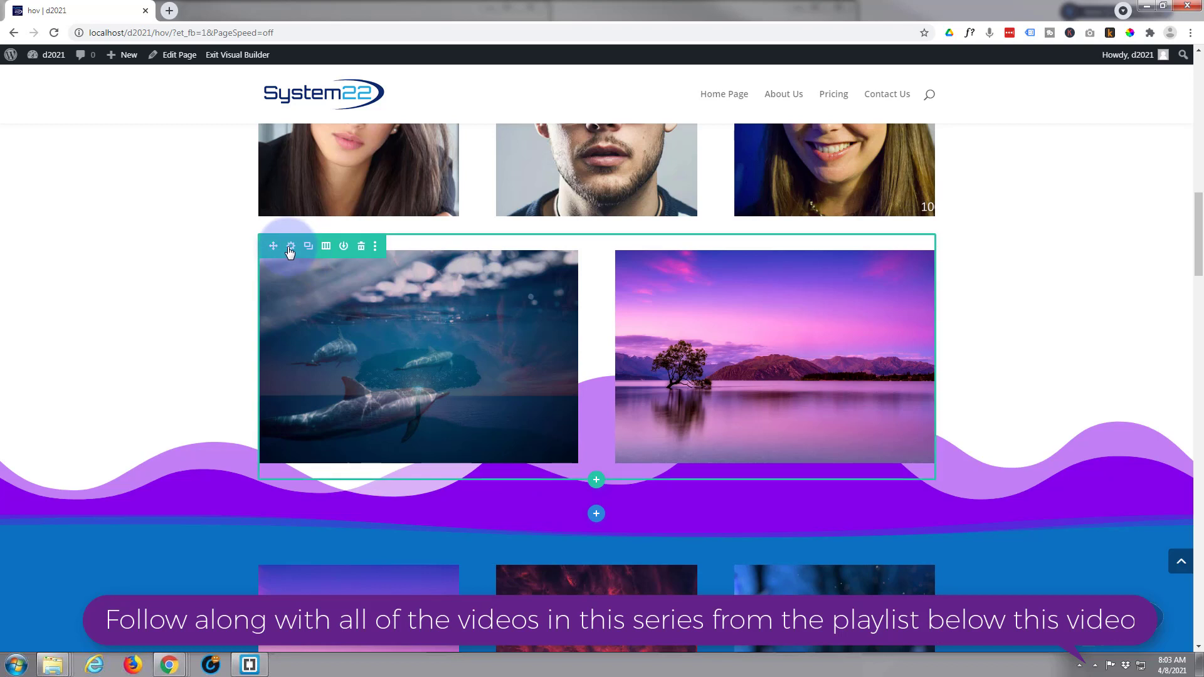
{"action": "left_click", "coordinate": [289, 248]}
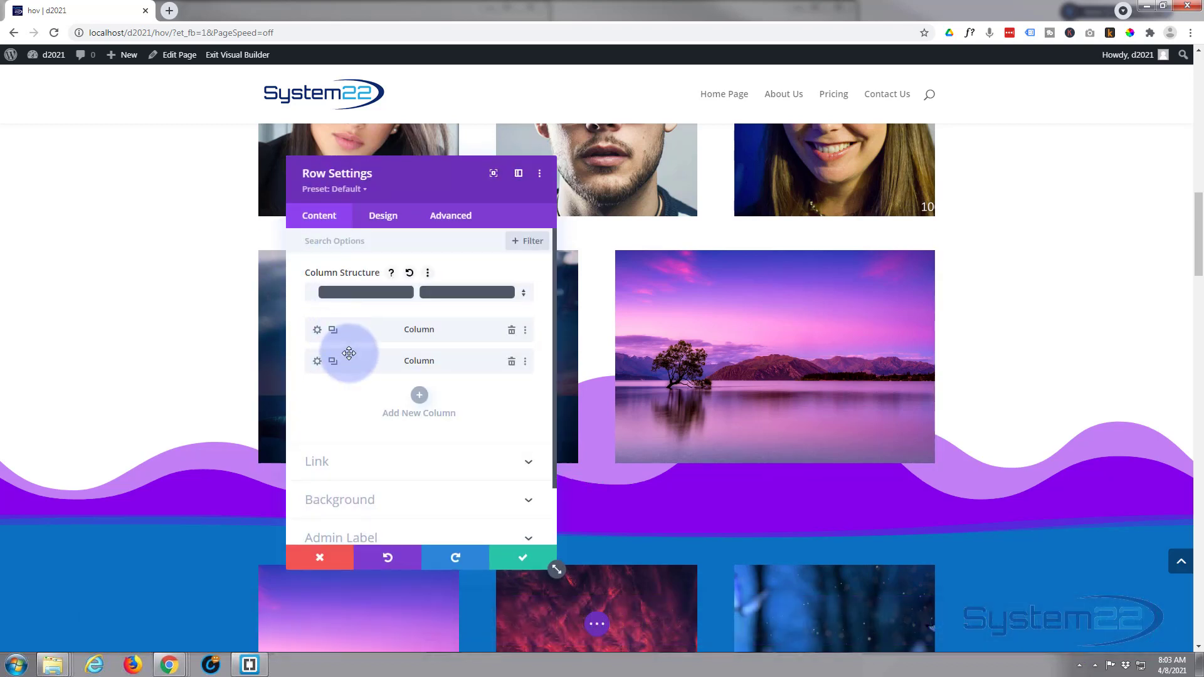
{"action": "left_click", "coordinate": [317, 363]}
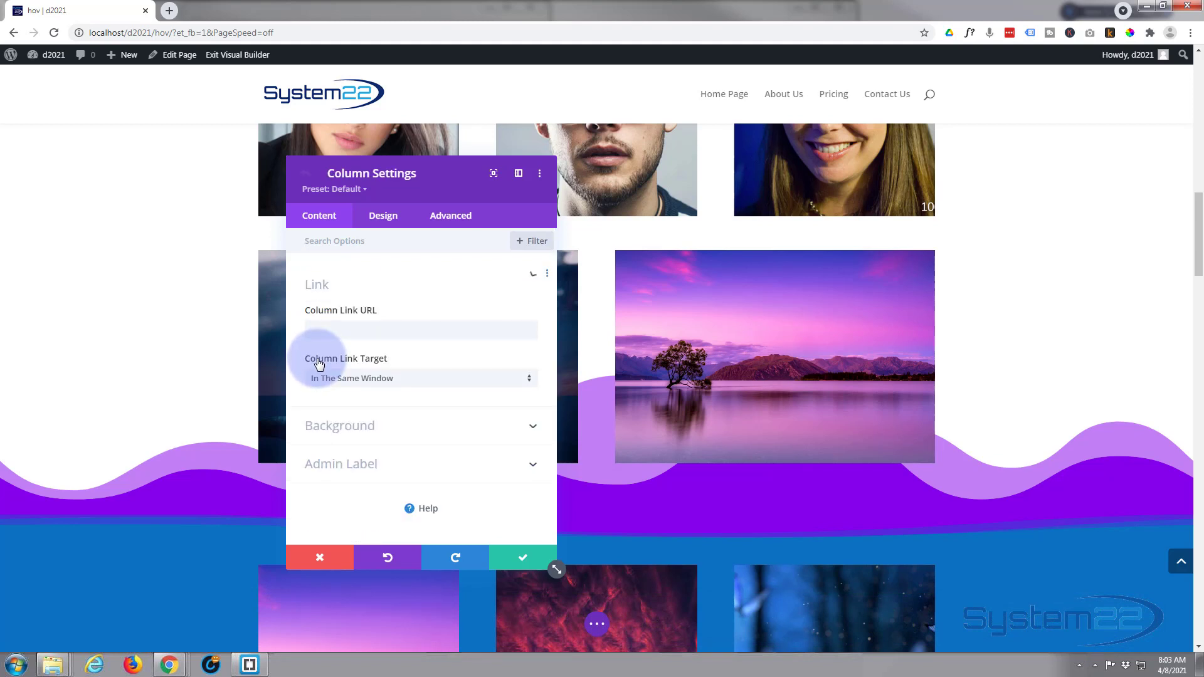
{"action": "left_click", "coordinate": [377, 411]}
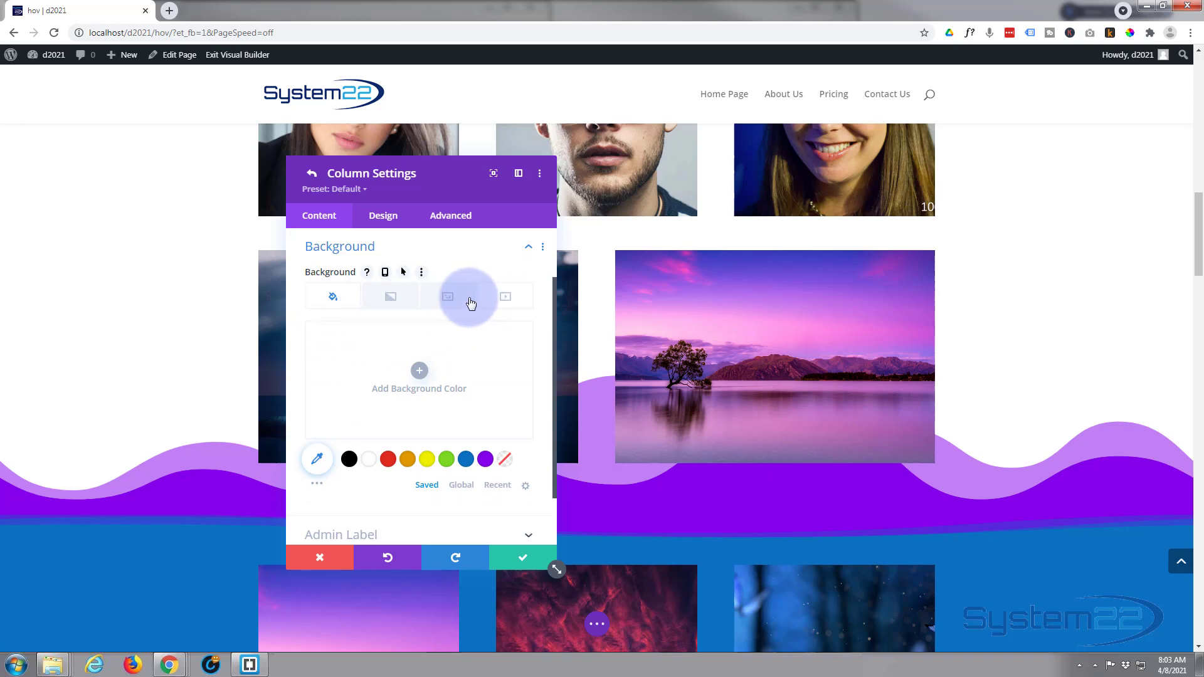
{"action": "left_click", "coordinate": [461, 301]}
{"action": "left_click", "coordinate": [430, 375]}
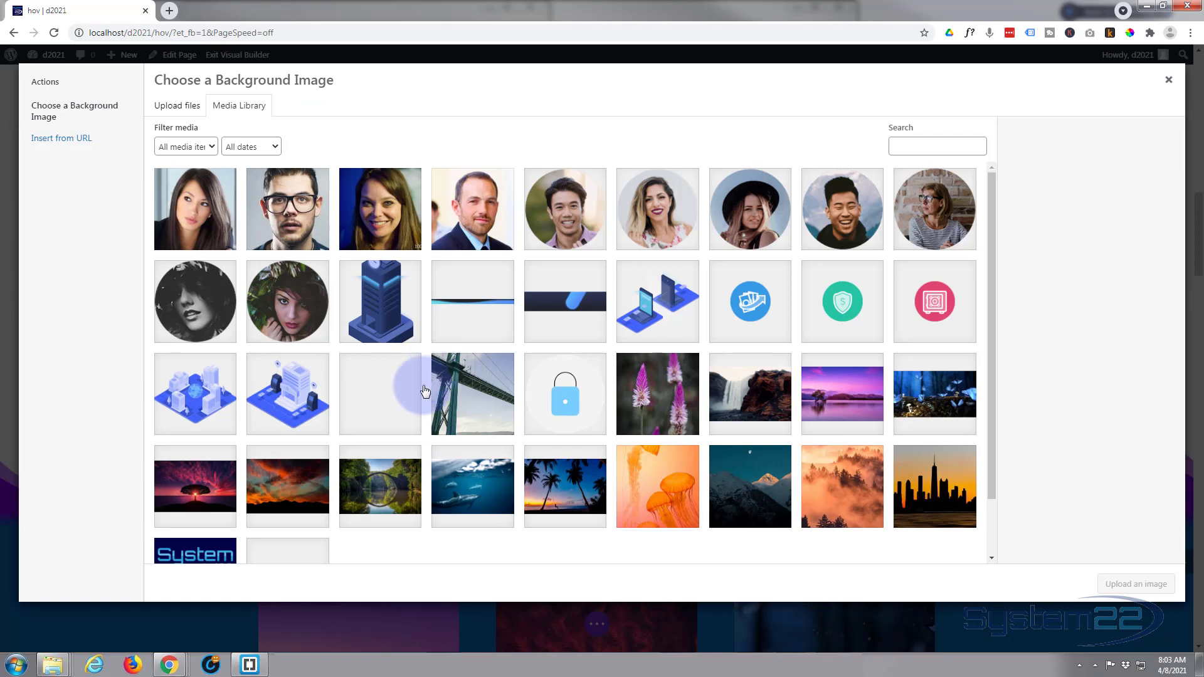
{"action": "left_click", "coordinate": [269, 499]}
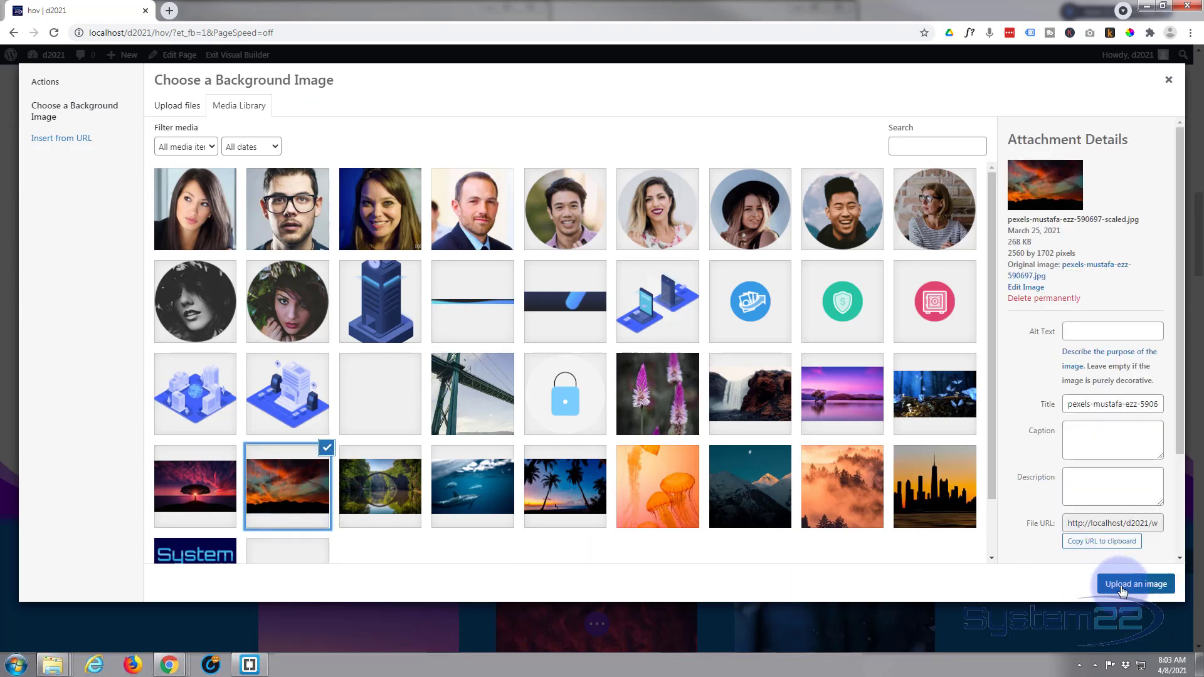
{"action": "left_click", "coordinate": [1119, 584]}
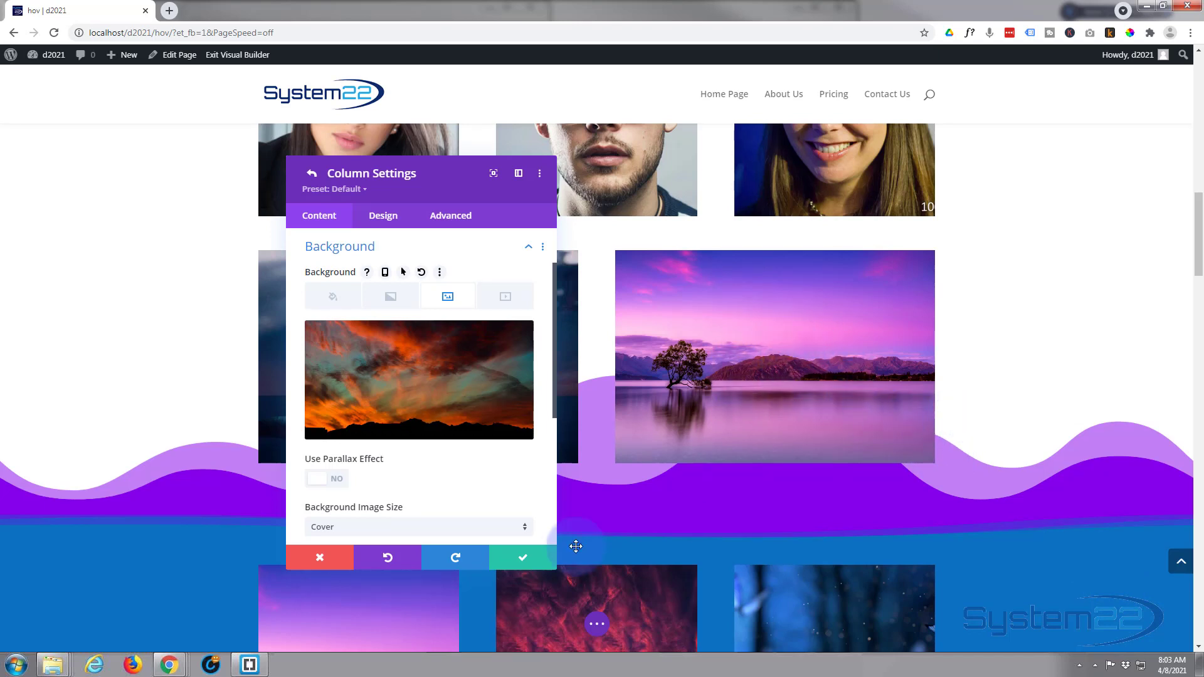
{"action": "left_click", "coordinate": [530, 565]}
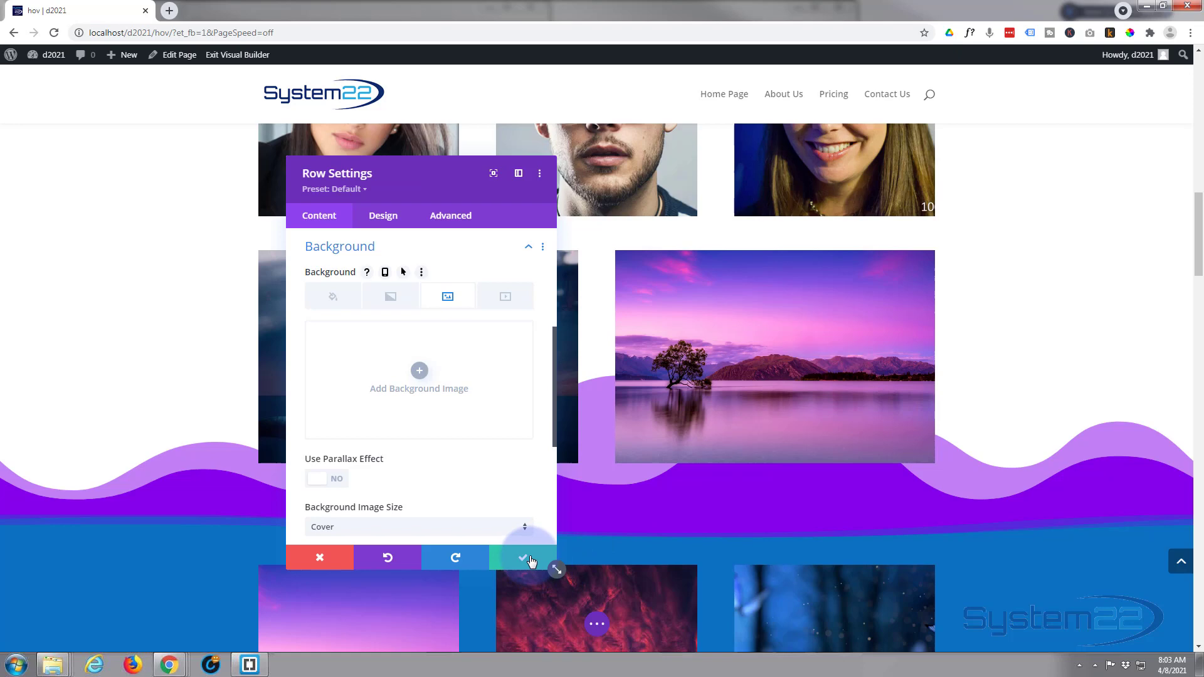
Step: Save the row settings and scroll the page to preview the two-column image row
{"action": "left_click", "coordinate": [530, 565]}
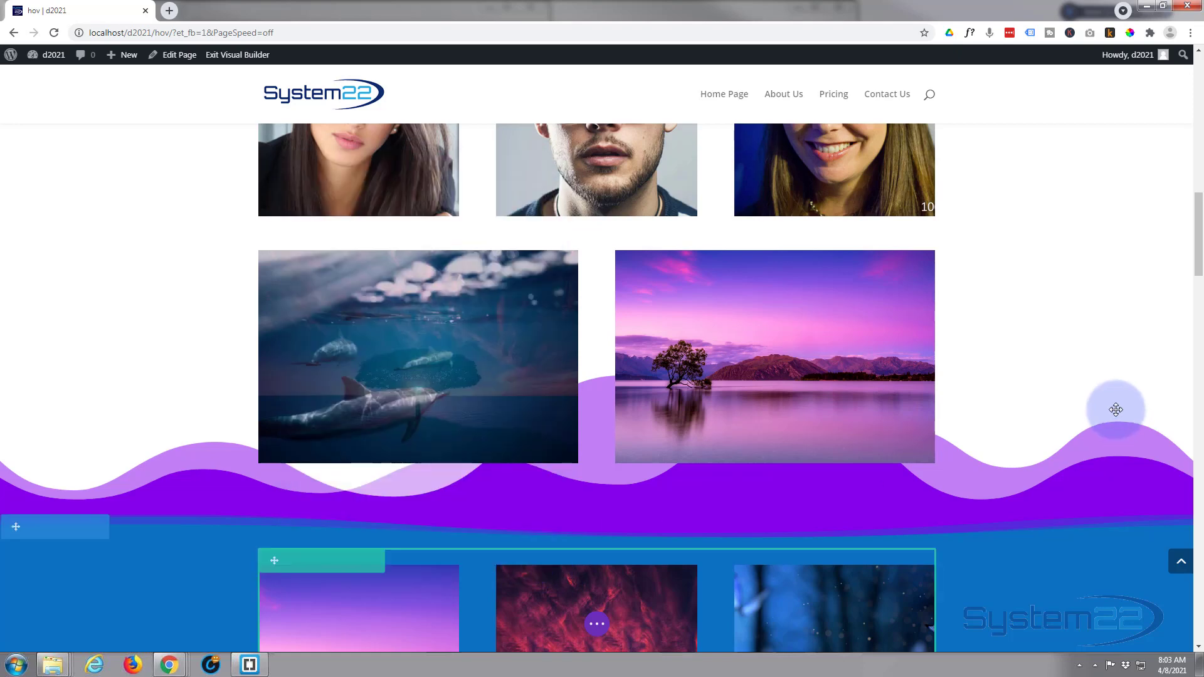
{"action": "scroll", "coordinate": [1115, 410], "scroll_direction": "up", "scroll_amount": 3}
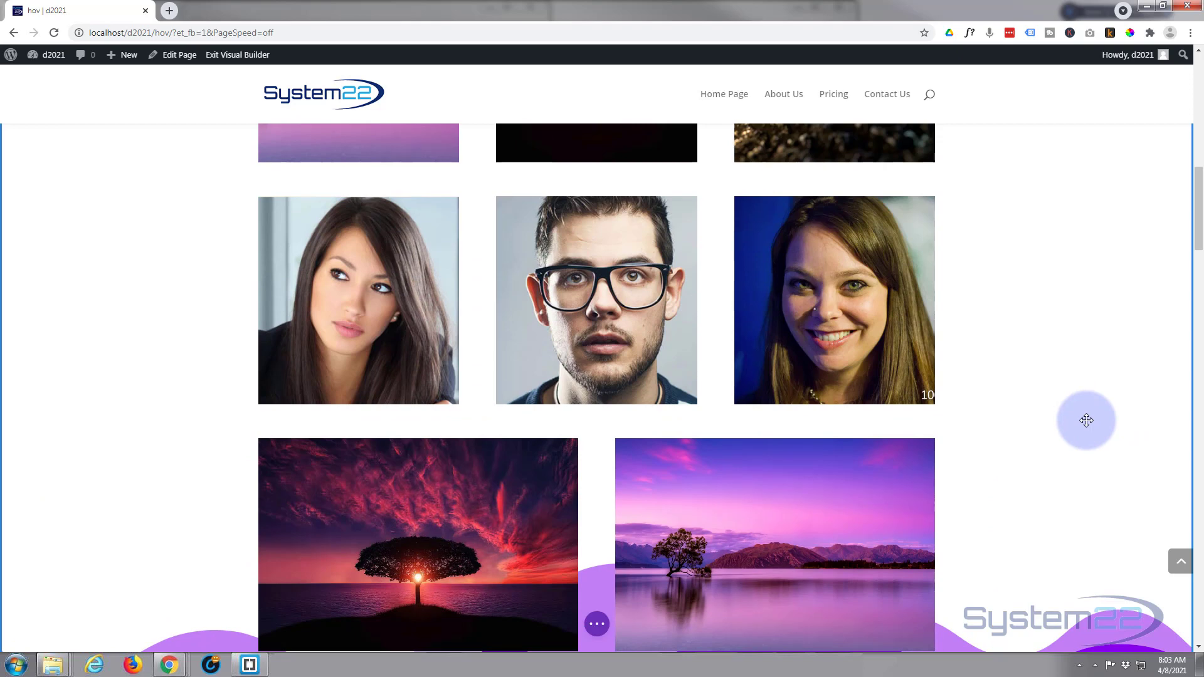
{"action": "scroll", "coordinate": [1086, 420], "scroll_direction": "down", "scroll_amount": 3}
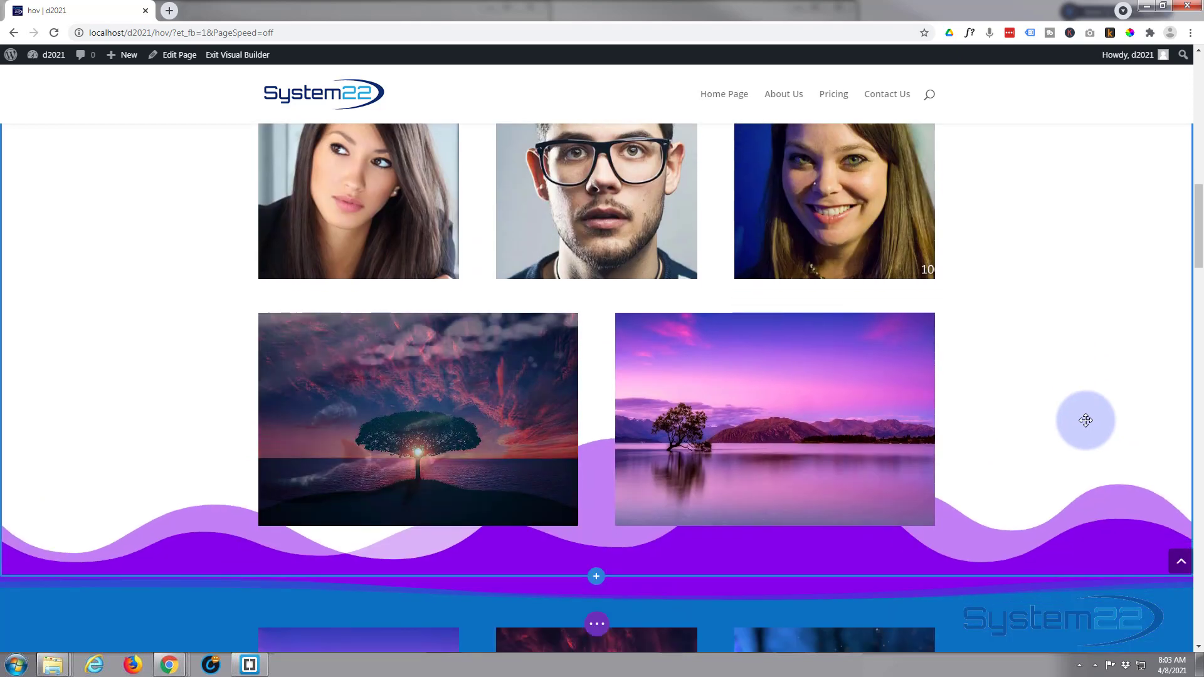
{"action": "scroll", "coordinate": [1086, 420], "scroll_direction": "down", "scroll_amount": 1}
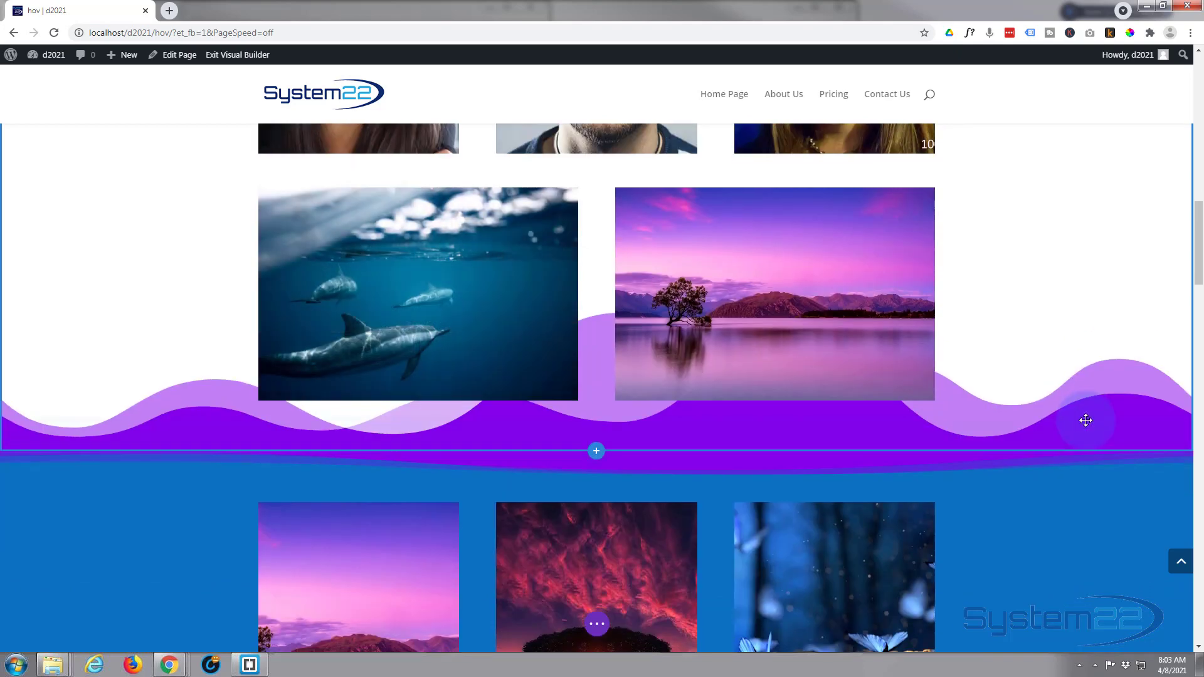
{"action": "scroll", "coordinate": [1086, 420], "scroll_direction": "down", "scroll_amount": 1}
{"action": "scroll", "coordinate": [1086, 420], "scroll_direction": "up", "scroll_amount": 1}
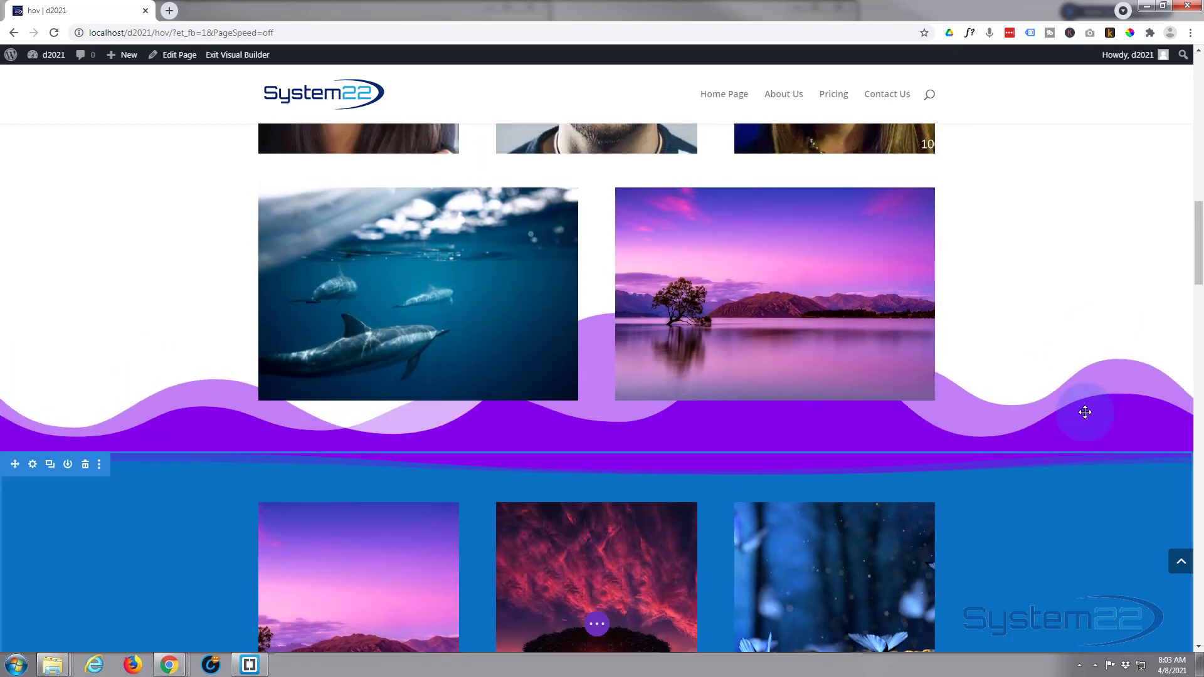
{"action": "left_click_drag", "start_coordinate": [1197, 279], "coordinate": [1197, 280]}
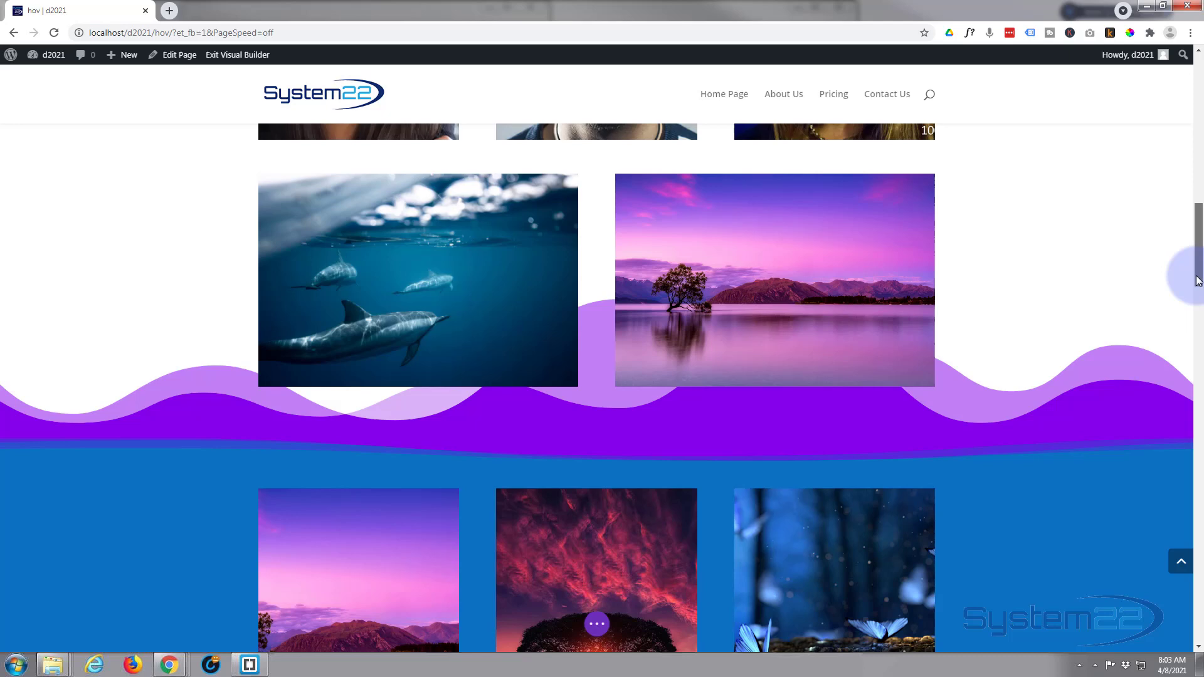
{"action": "scroll", "coordinate": [1033, 325], "scroll_direction": "up", "scroll_amount": 3}
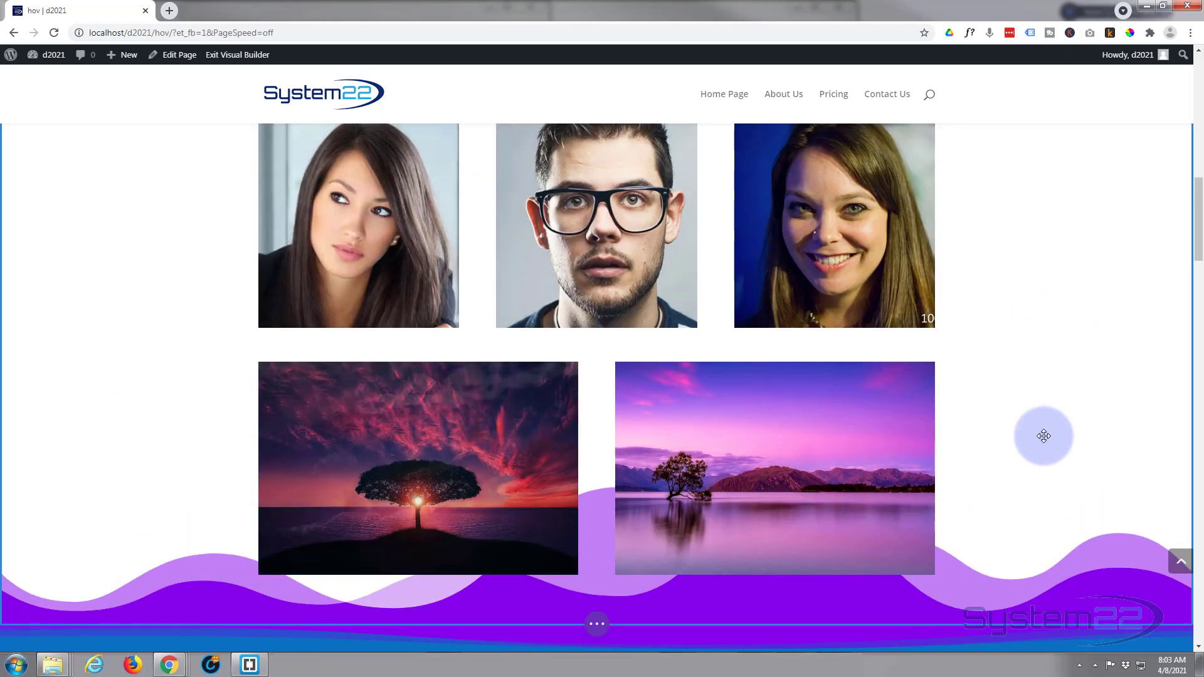
{"action": "mouse_move", "coordinate": [731, 430]}
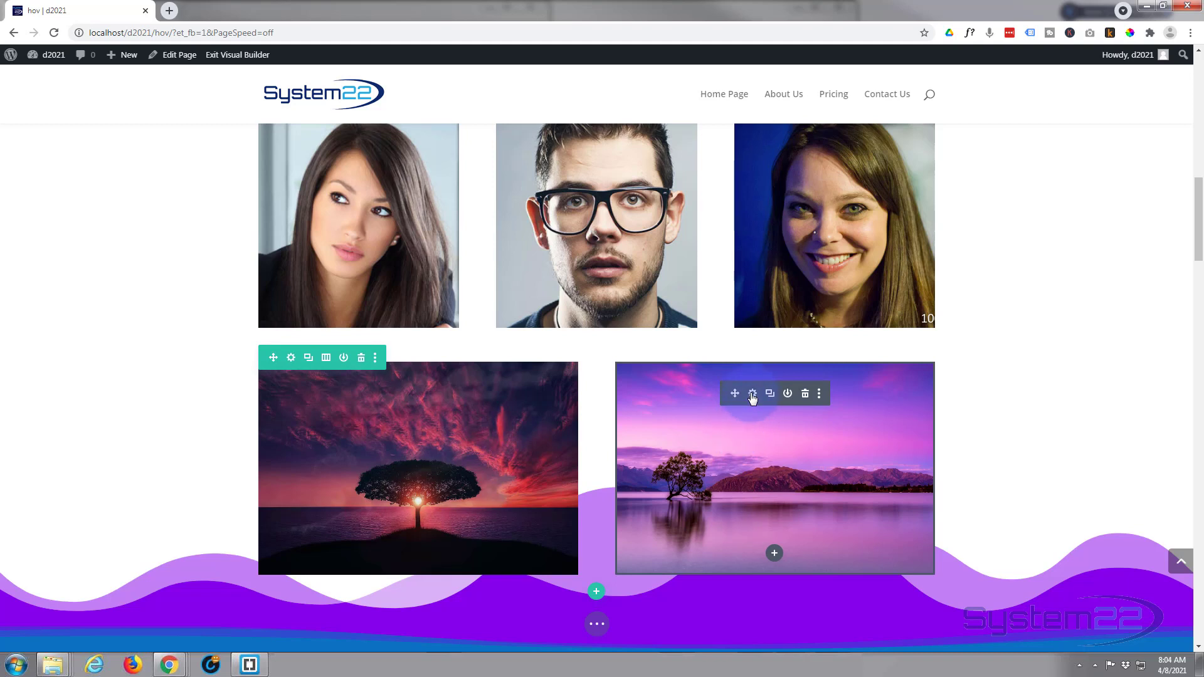
Step: Open the lake image's Advanced settings and expand Scroll Effects
{"action": "left_click", "coordinate": [752, 393]}
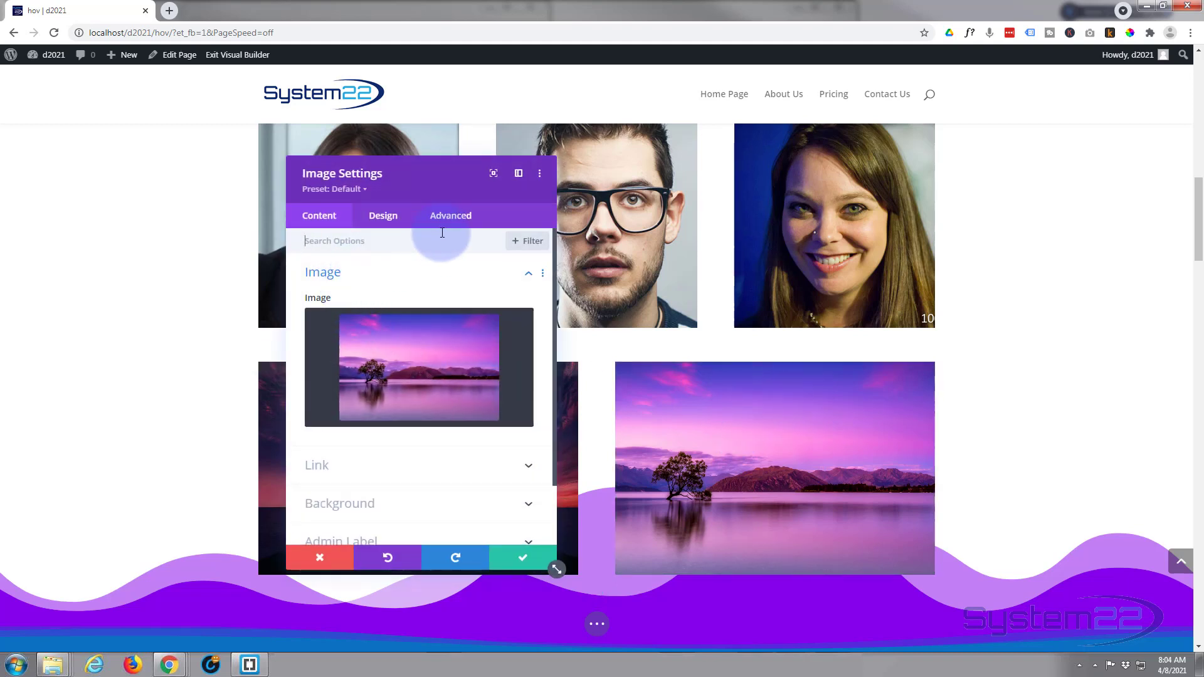
{"action": "left_click", "coordinate": [449, 224]}
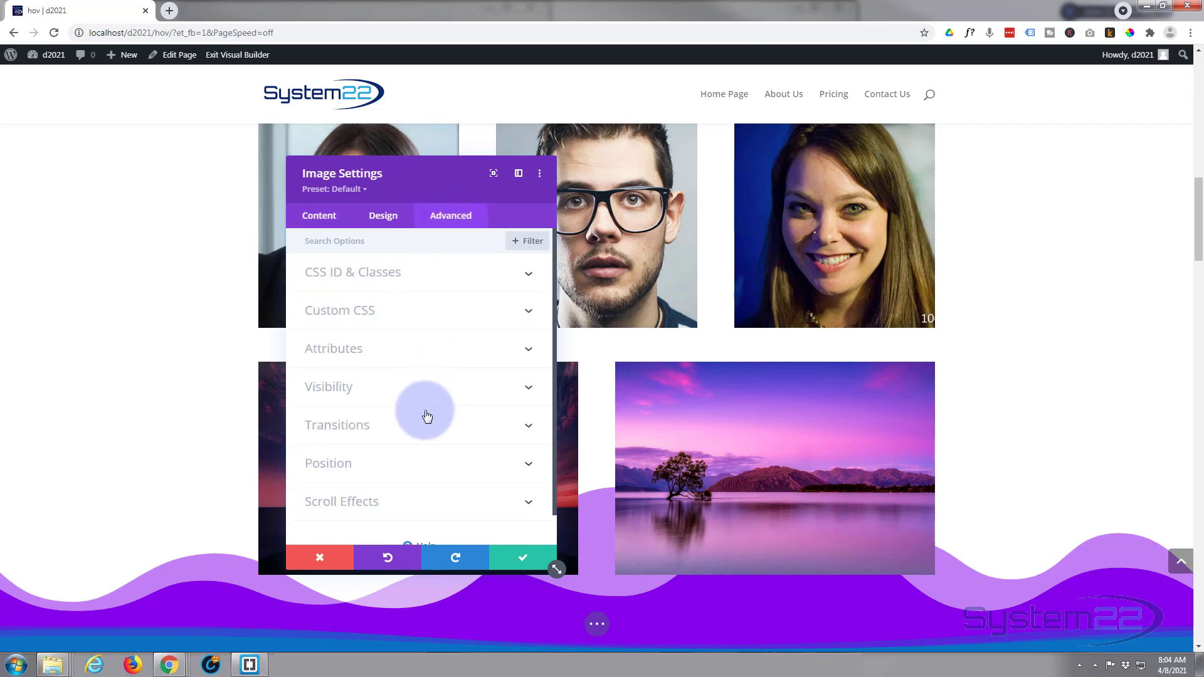
{"action": "left_click", "coordinate": [339, 504]}
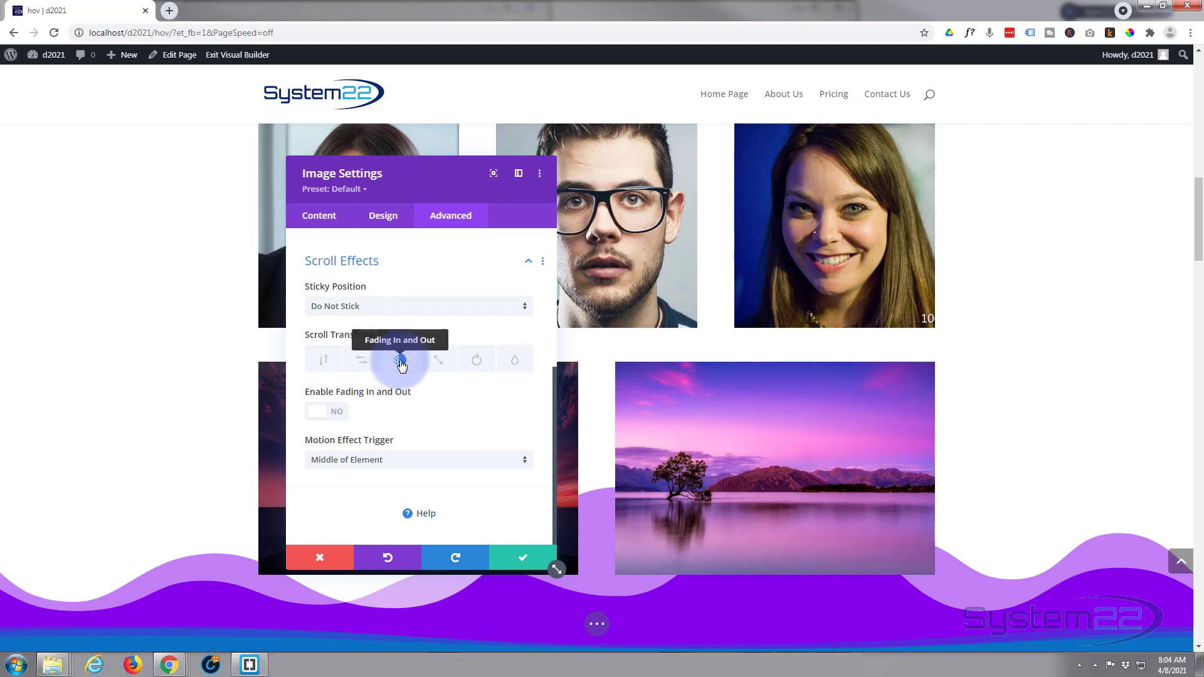
Step: Enable the Fading In and Out effect on the lake image at default 0%/100%/100% opacity
{"action": "left_click", "coordinate": [323, 406]}
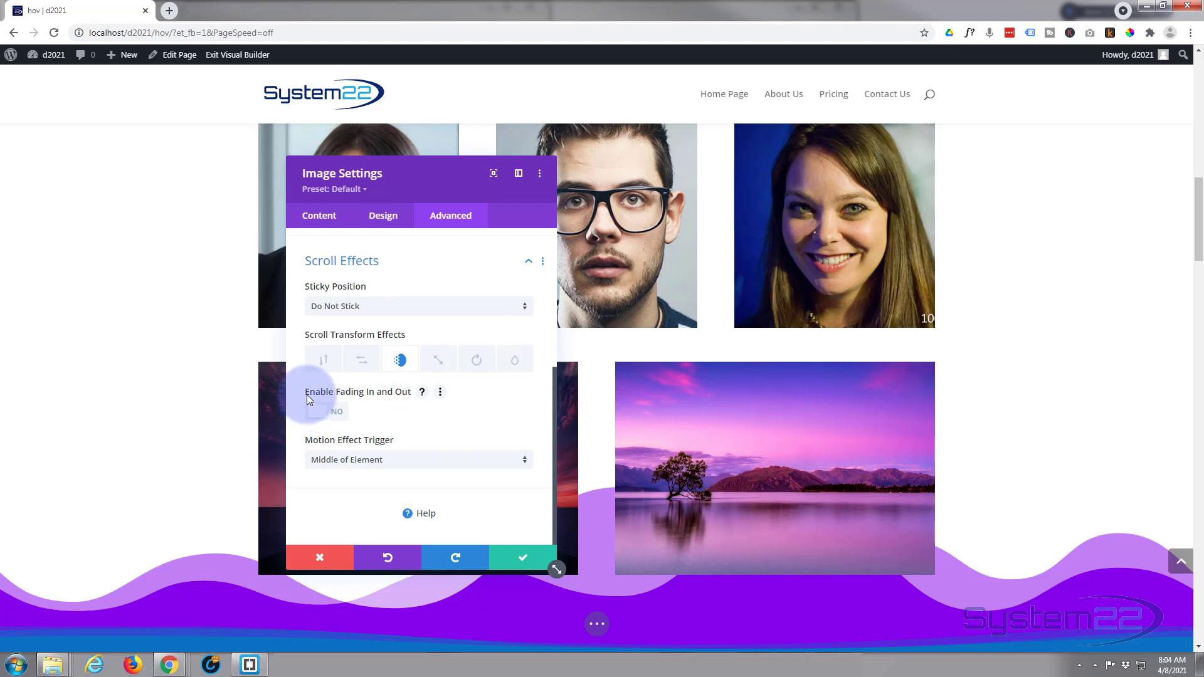
{"action": "left_click", "coordinate": [342, 412]}
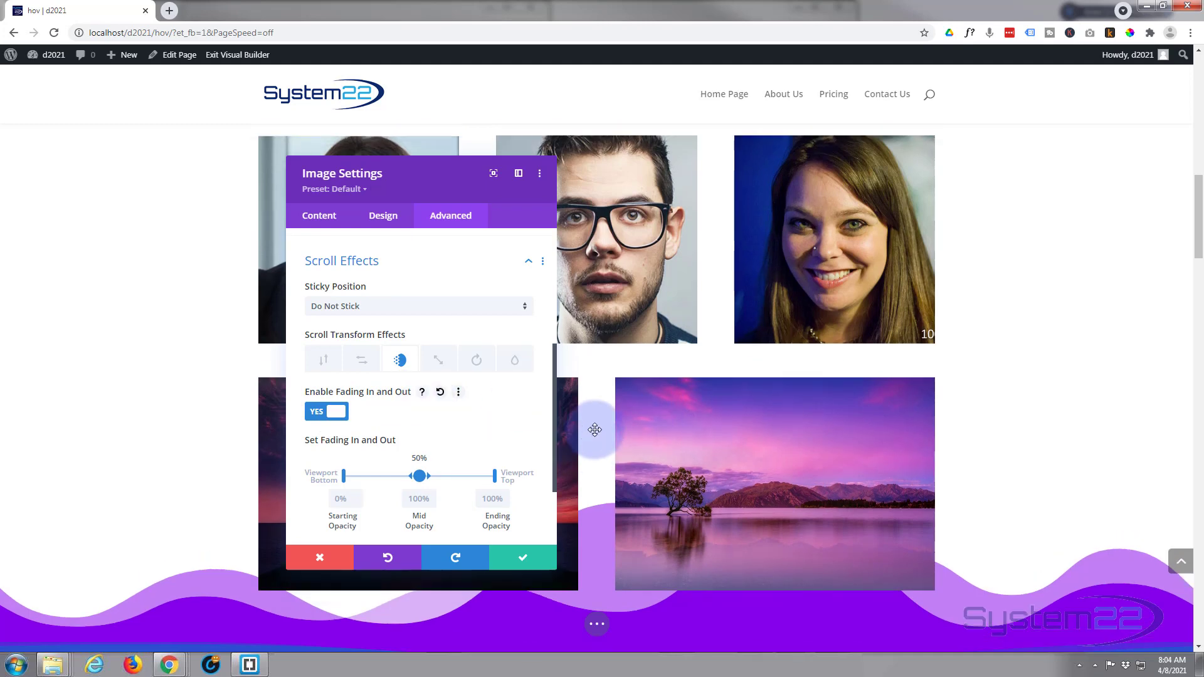
{"action": "scroll", "coordinate": [594, 430], "scroll_direction": "up", "scroll_amount": 2}
{"action": "scroll", "coordinate": [594, 430], "scroll_direction": "up", "scroll_amount": 1}
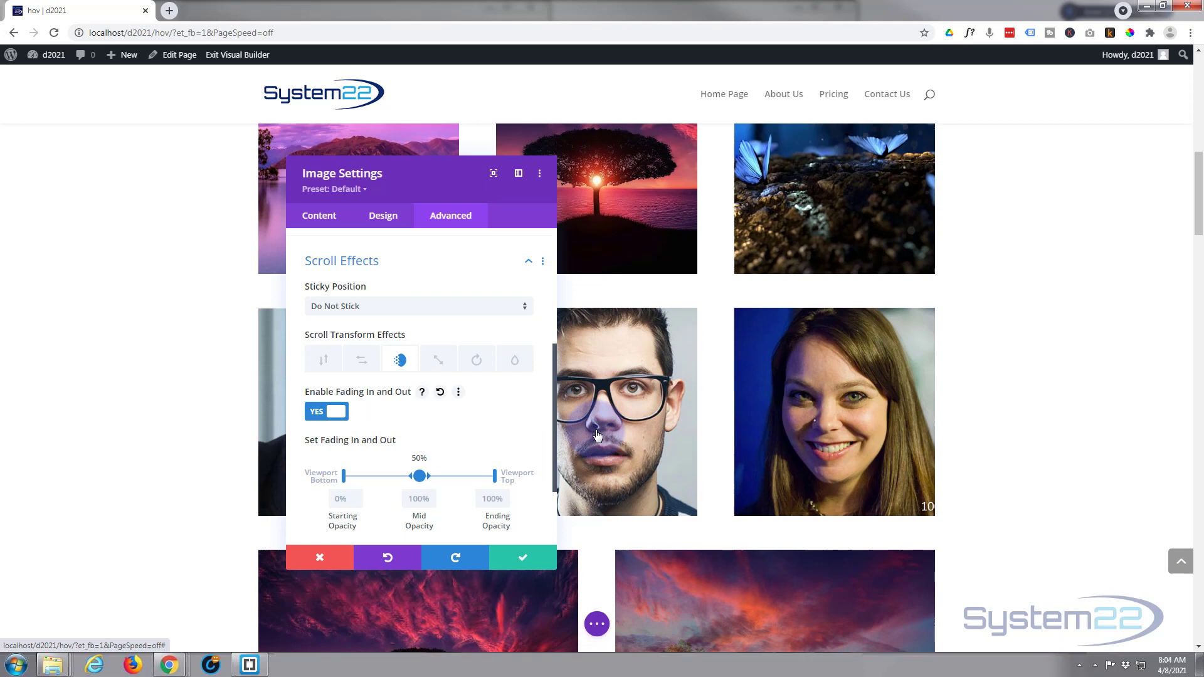
{"action": "scroll", "coordinate": [596, 430], "scroll_direction": "down", "scroll_amount": 1}
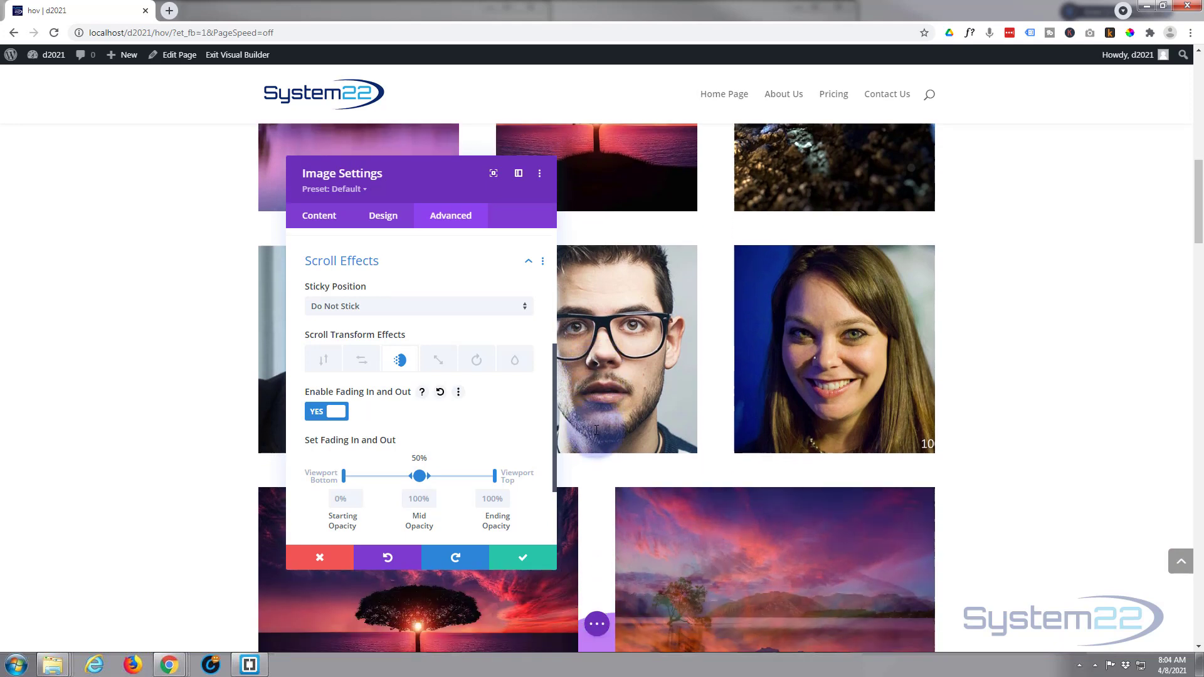
{"action": "scroll", "coordinate": [596, 433], "scroll_direction": "down", "scroll_amount": 3}
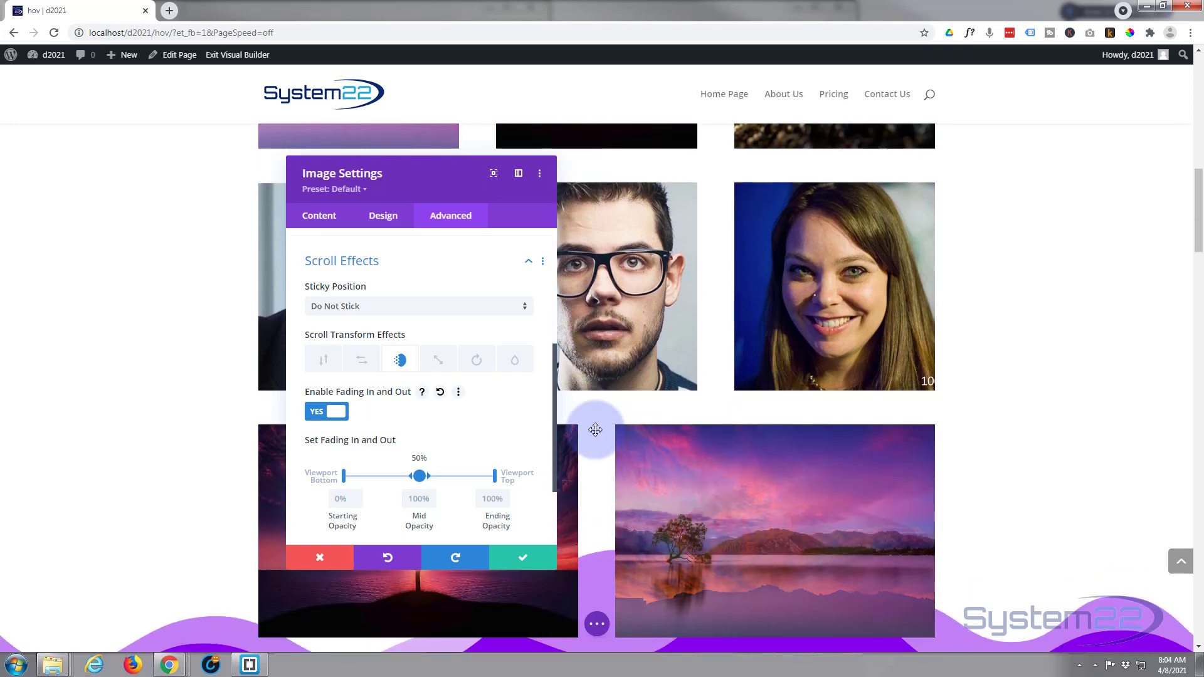
{"action": "scroll", "coordinate": [596, 429], "scroll_direction": "down", "scroll_amount": 2}
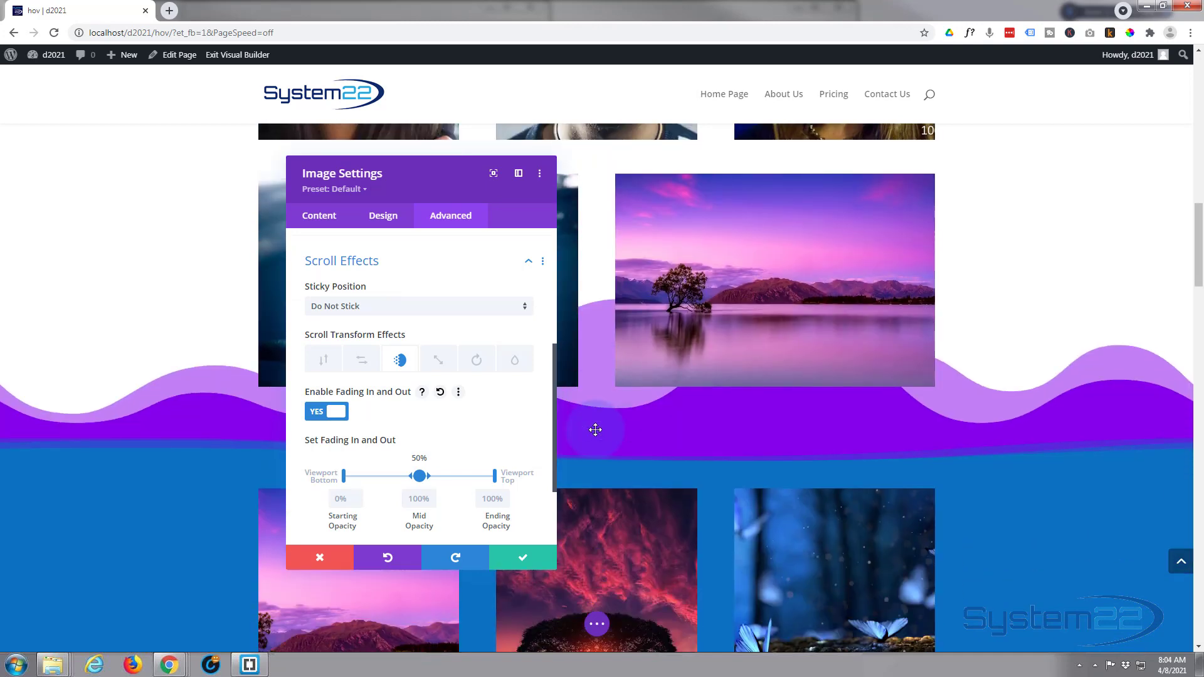
{"action": "scroll", "coordinate": [595, 429], "scroll_direction": "down", "scroll_amount": 2}
{"action": "scroll", "coordinate": [596, 430], "scroll_direction": "up", "scroll_amount": 2}
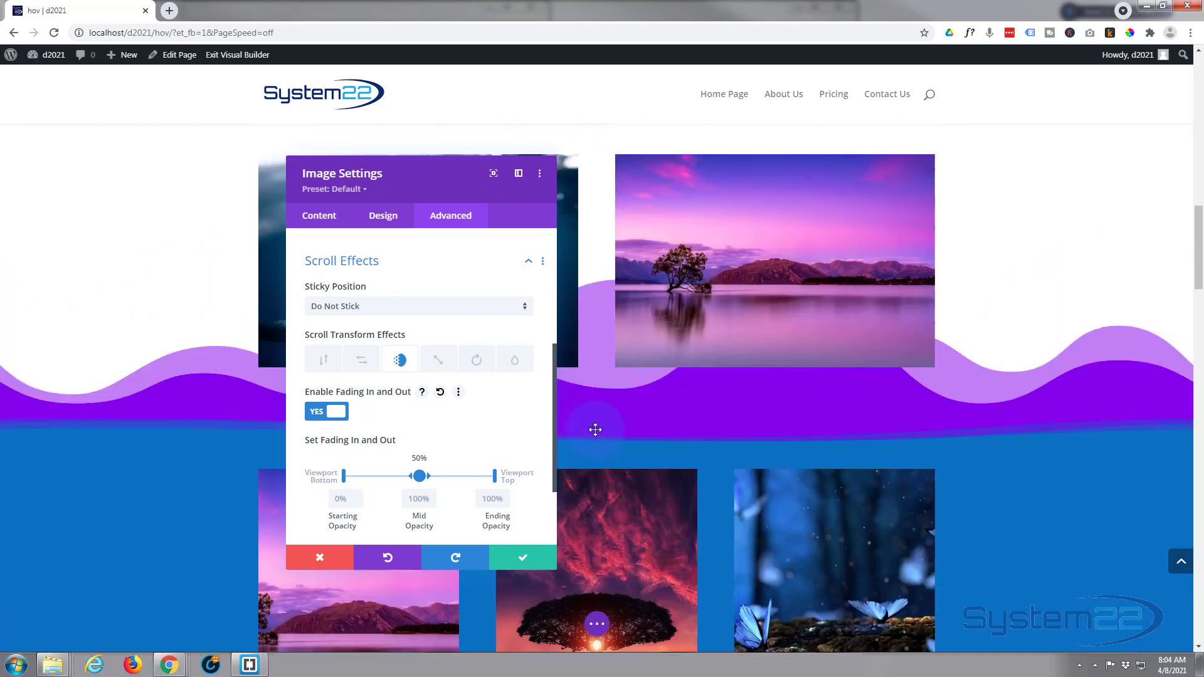
{"action": "scroll", "coordinate": [596, 430], "scroll_direction": "up", "scroll_amount": 1}
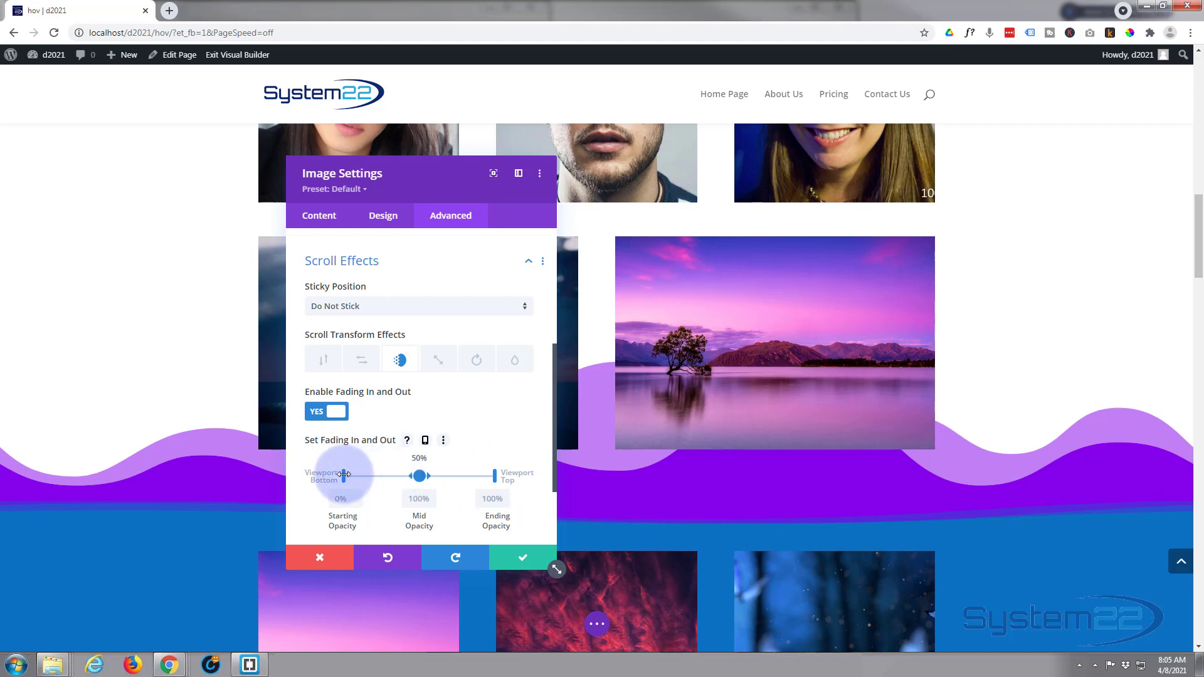
Step: Move the fade start point up to 40% of the viewport and scroll to preview it
{"action": "left_click_drag", "start_coordinate": [343, 473], "coordinate": [403, 448]}
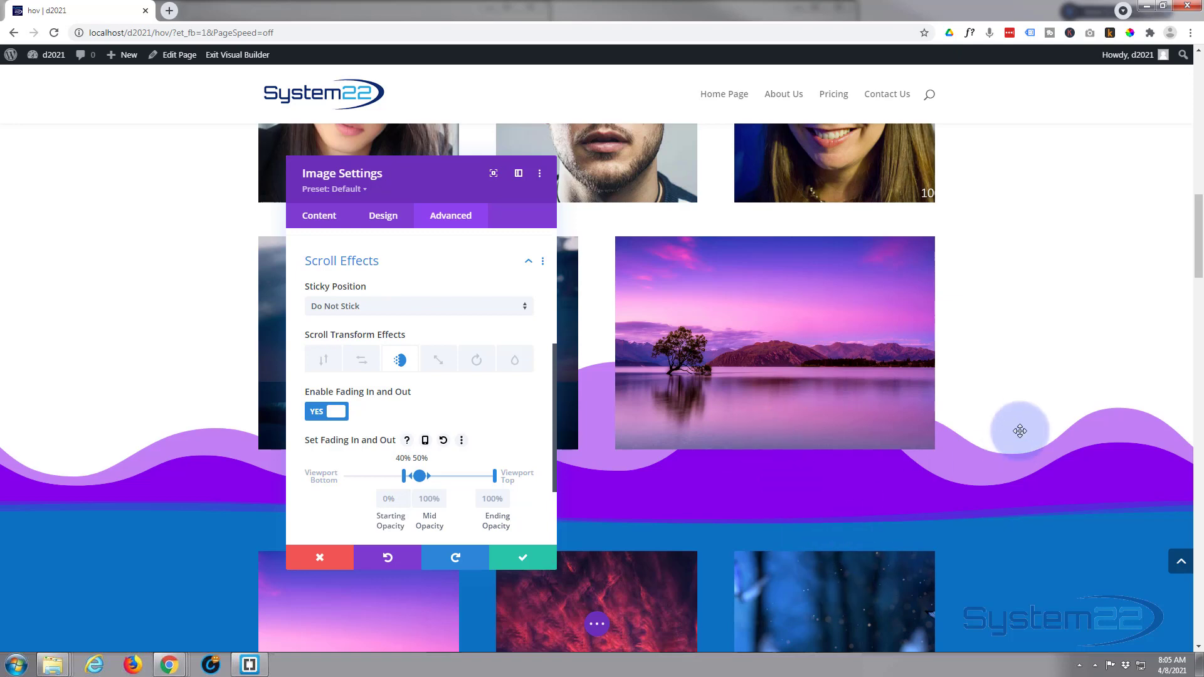
{"action": "scroll", "coordinate": [1020, 431], "scroll_direction": "up", "scroll_amount": 4}
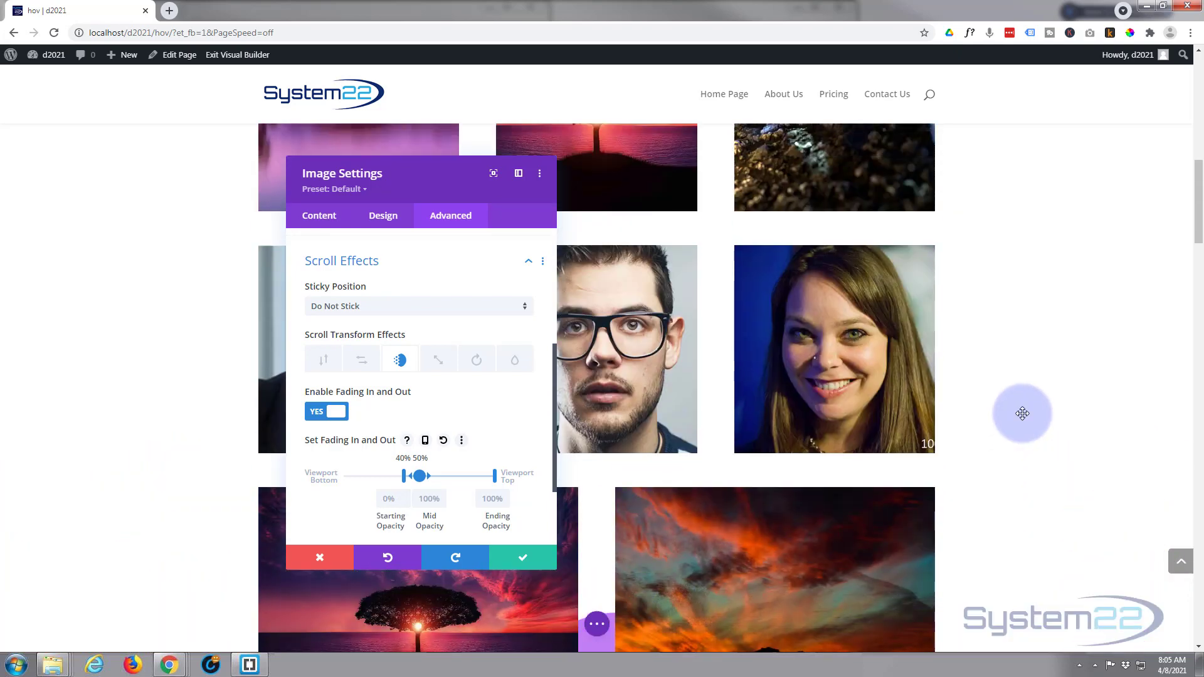
{"action": "scroll", "coordinate": [1022, 413], "scroll_direction": "down", "scroll_amount": 1}
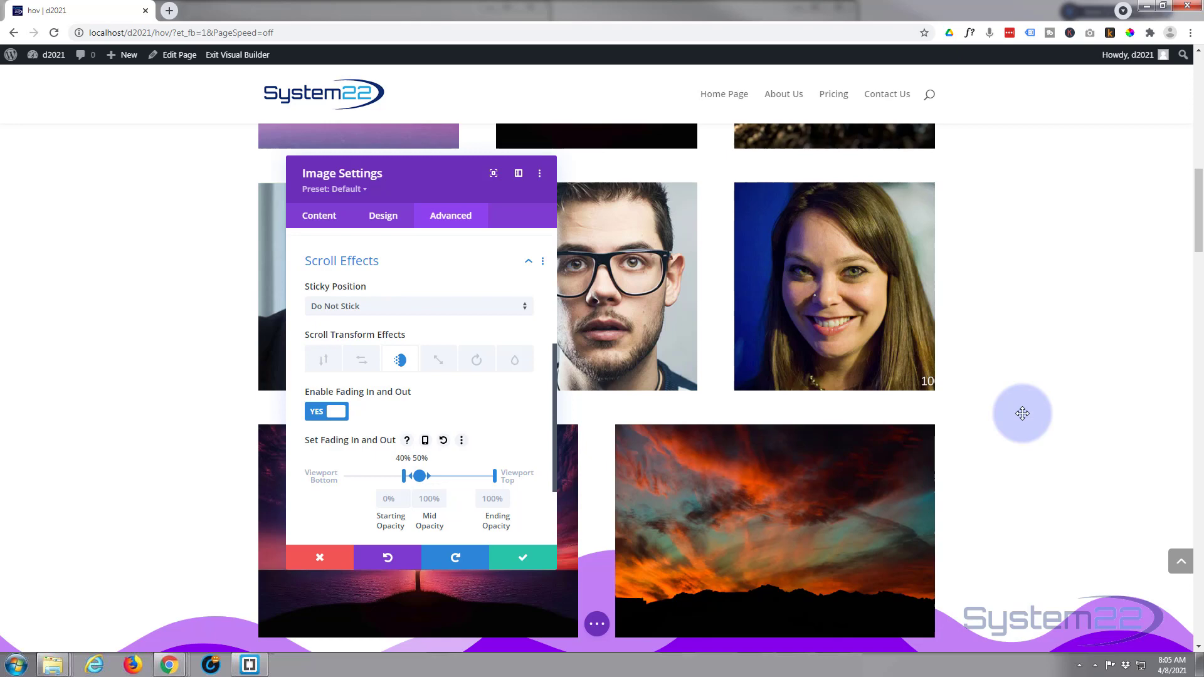
{"action": "scroll", "coordinate": [1022, 412], "scroll_direction": "down", "scroll_amount": 1}
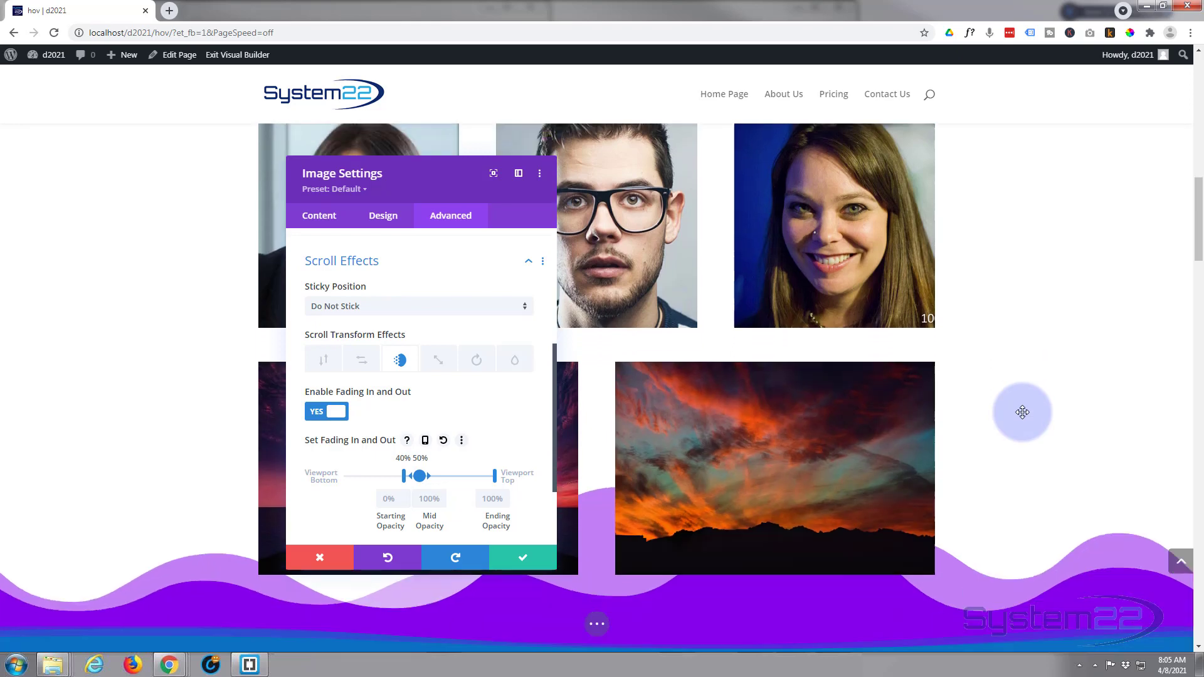
{"action": "scroll", "coordinate": [1022, 412], "scroll_direction": "down", "scroll_amount": 1}
{"action": "scroll", "coordinate": [1021, 411], "scroll_direction": "down", "scroll_amount": 1}
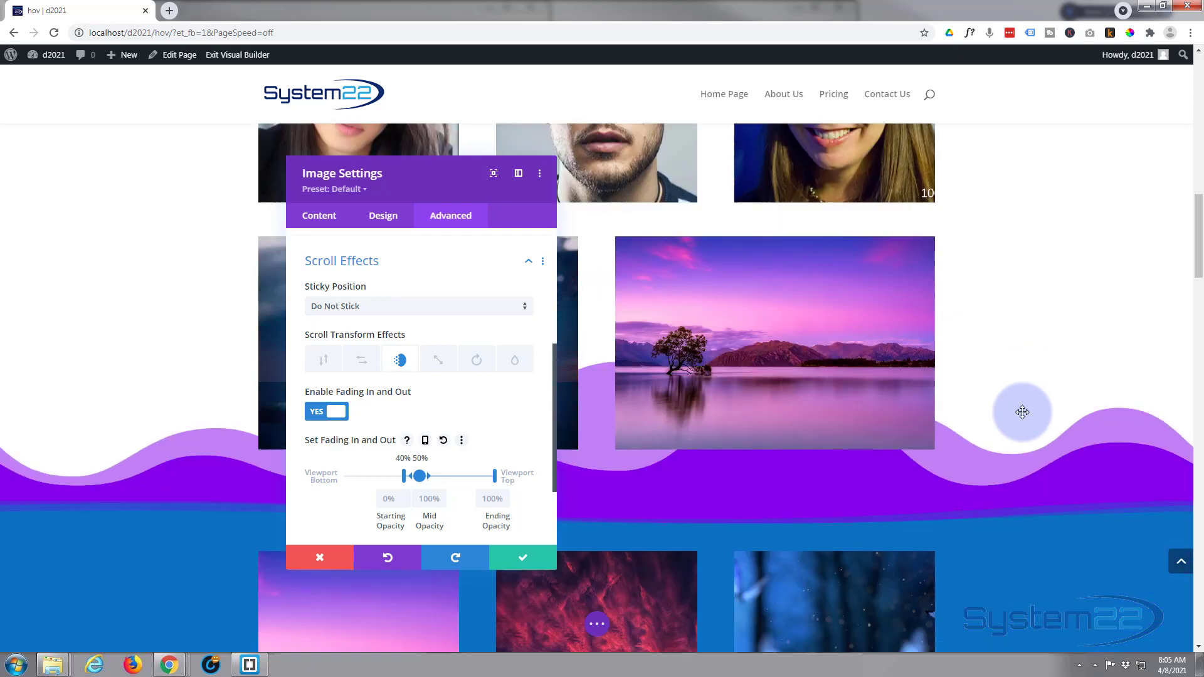
{"action": "scroll", "coordinate": [1021, 412], "scroll_direction": "up", "scroll_amount": 1}
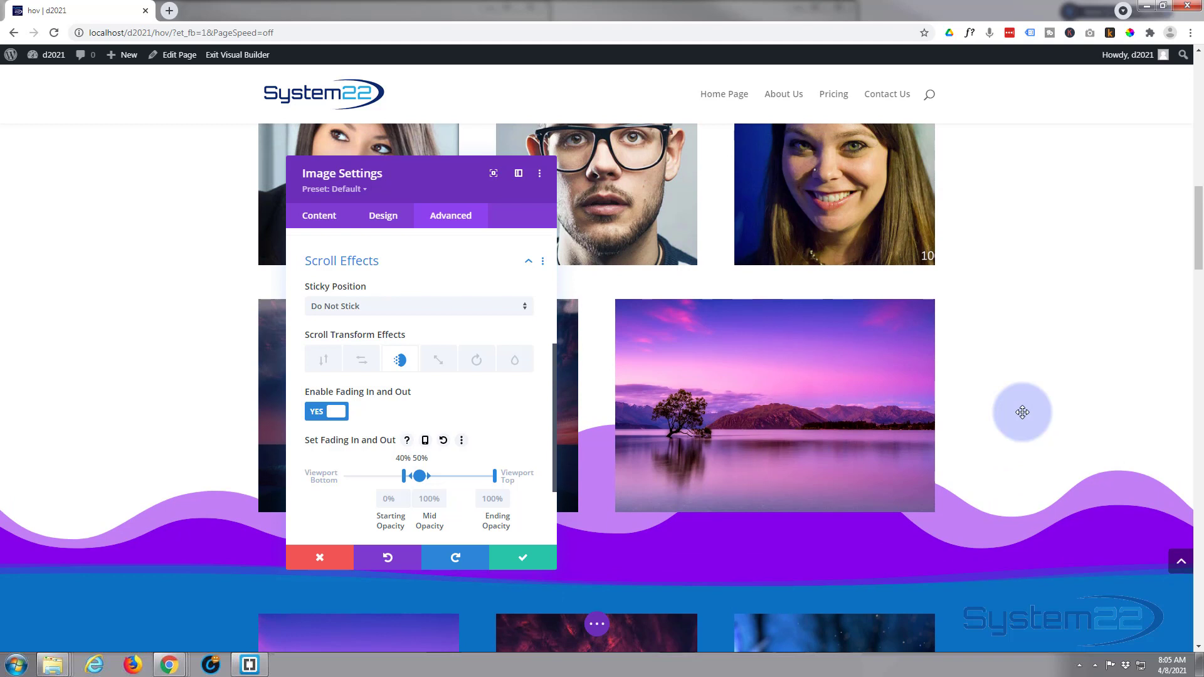
{"action": "scroll", "coordinate": [1022, 412], "scroll_direction": "up", "scroll_amount": 1}
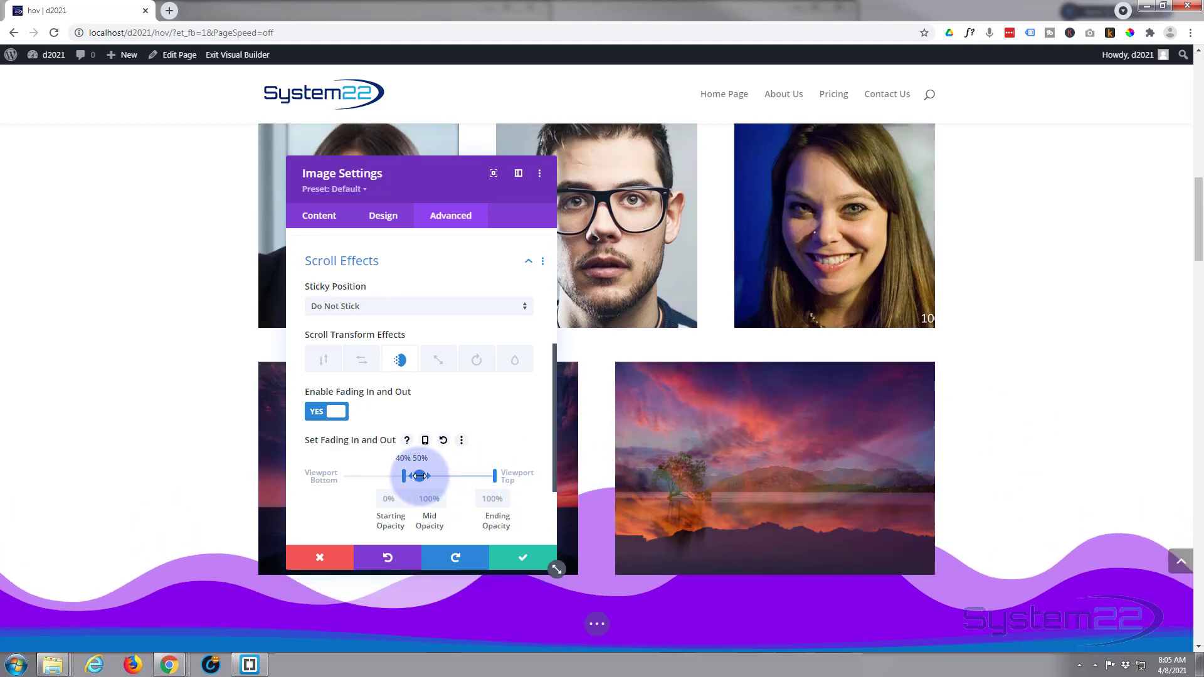
Step: Shift the fade midpoint to 55% with 50% mid opacity and preview by scrolling
{"action": "left_click_drag", "start_coordinate": [420, 476], "coordinate": [427, 476]}
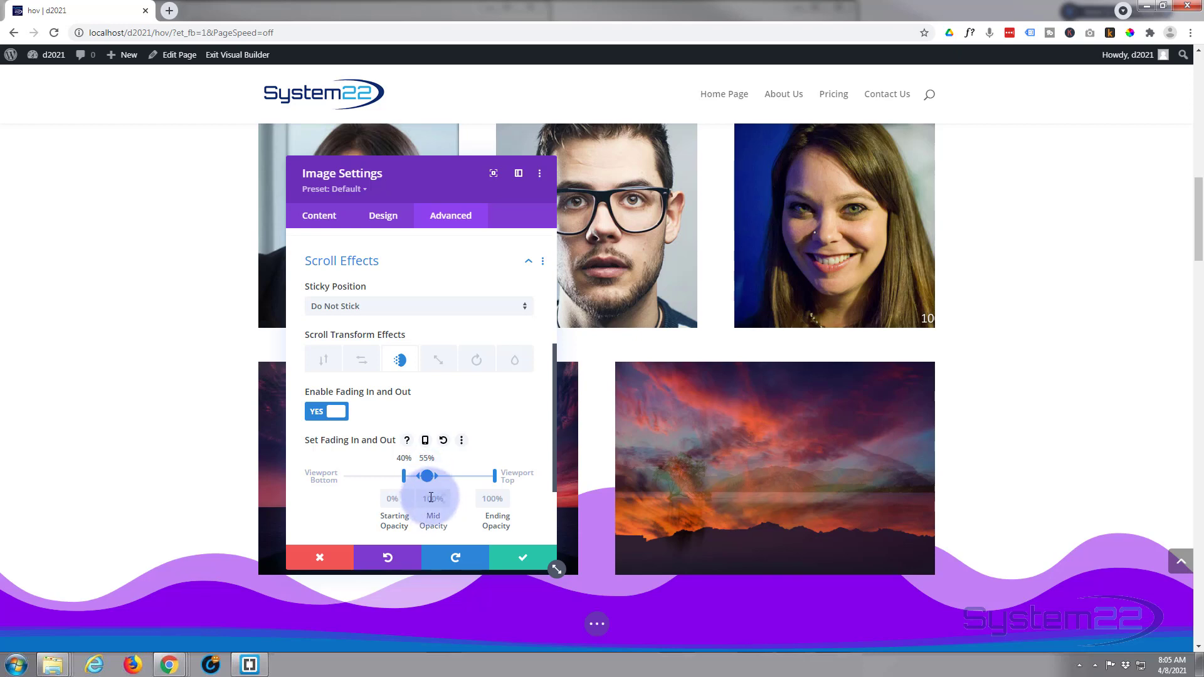
{"action": "scroll", "coordinate": [972, 427], "scroll_direction": "down", "scroll_amount": 2}
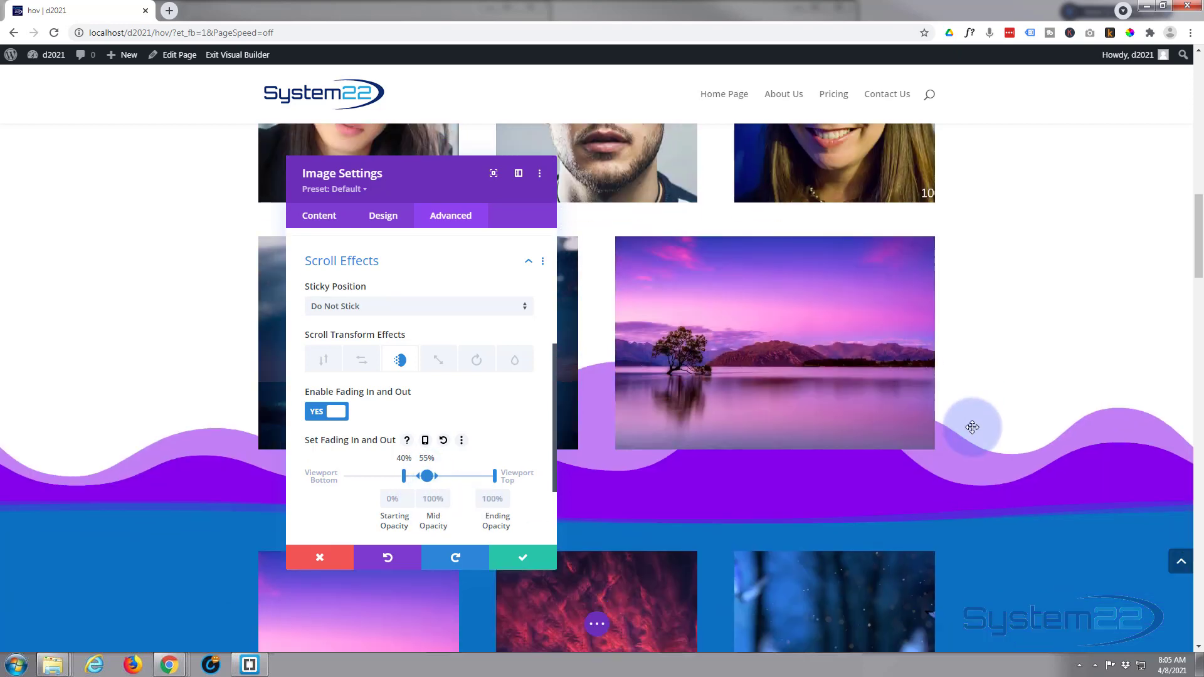
{"action": "scroll", "coordinate": [972, 428], "scroll_direction": "up", "scroll_amount": 2}
{"action": "scroll", "coordinate": [972, 426], "scroll_direction": "down", "scroll_amount": 1}
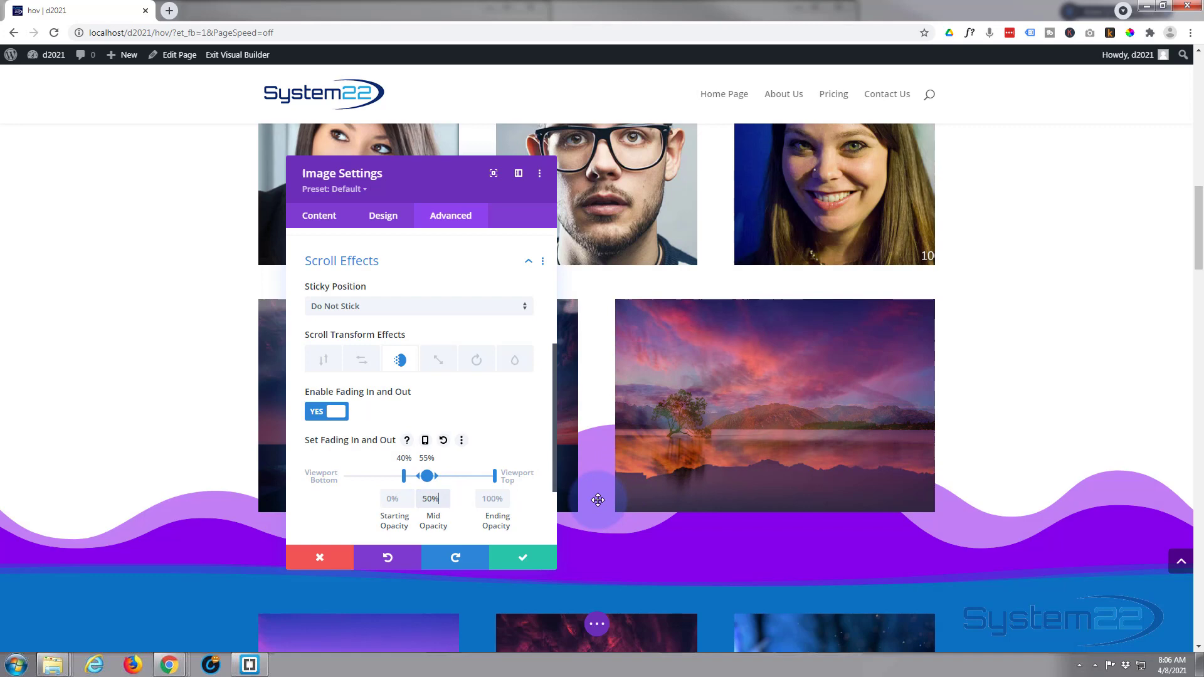
{"action": "scroll", "coordinate": [596, 504], "scroll_direction": "up", "scroll_amount": 2}
{"action": "scroll", "coordinate": [598, 499], "scroll_direction": "down", "scroll_amount": 3}
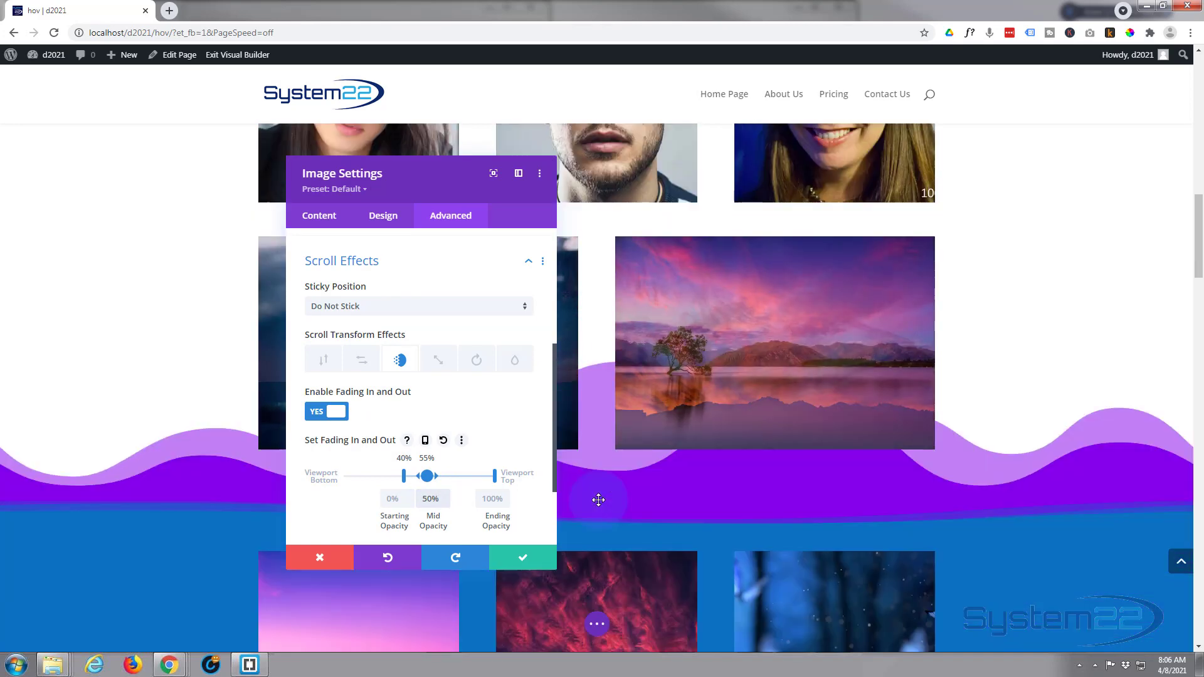
{"action": "scroll", "coordinate": [598, 500], "scroll_direction": "down", "scroll_amount": 2}
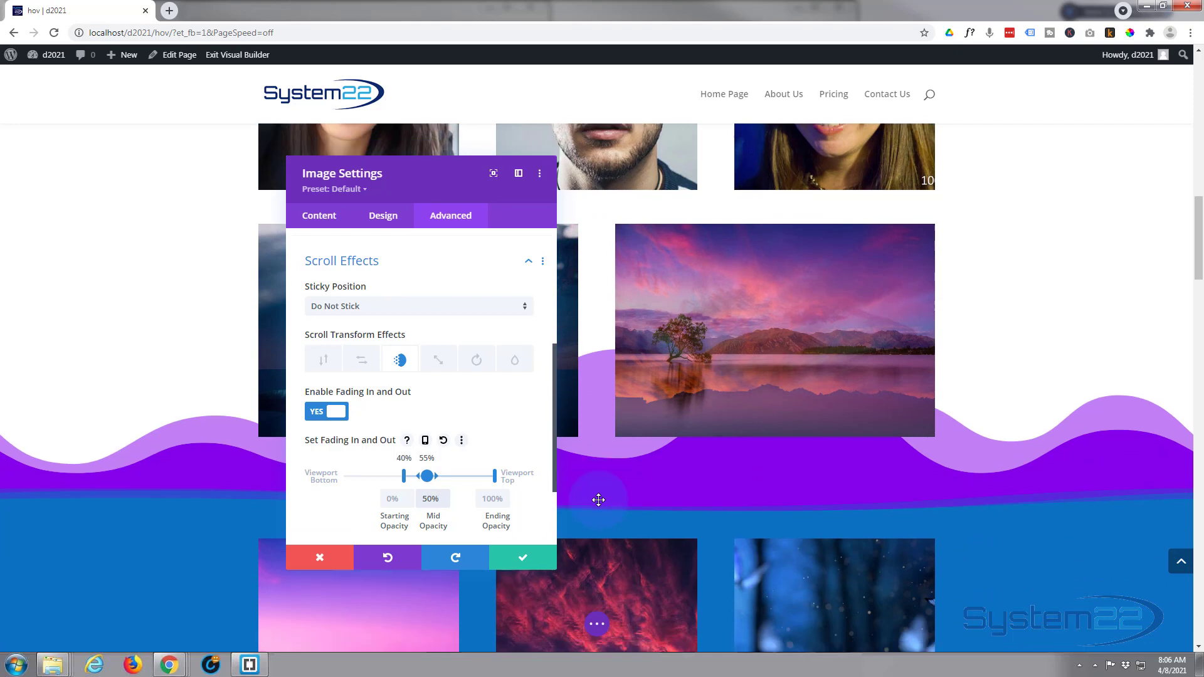
{"action": "scroll", "coordinate": [598, 500], "scroll_direction": "down", "scroll_amount": 2}
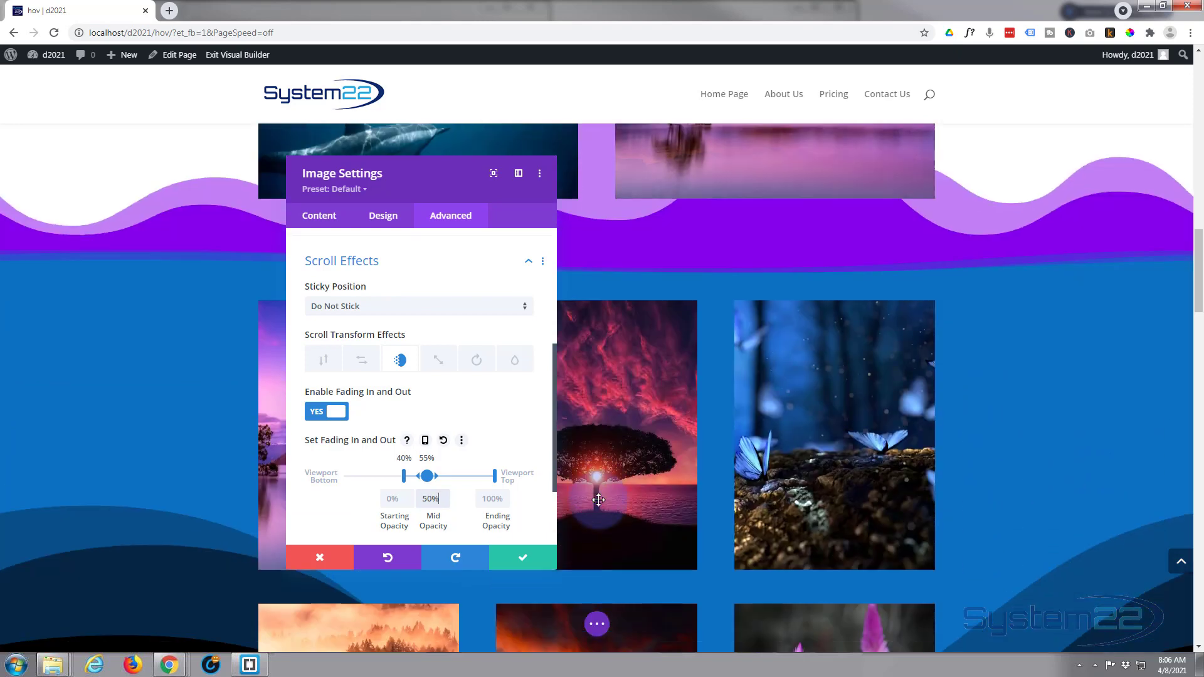
{"action": "scroll", "coordinate": [598, 500], "scroll_direction": "up", "scroll_amount": 1}
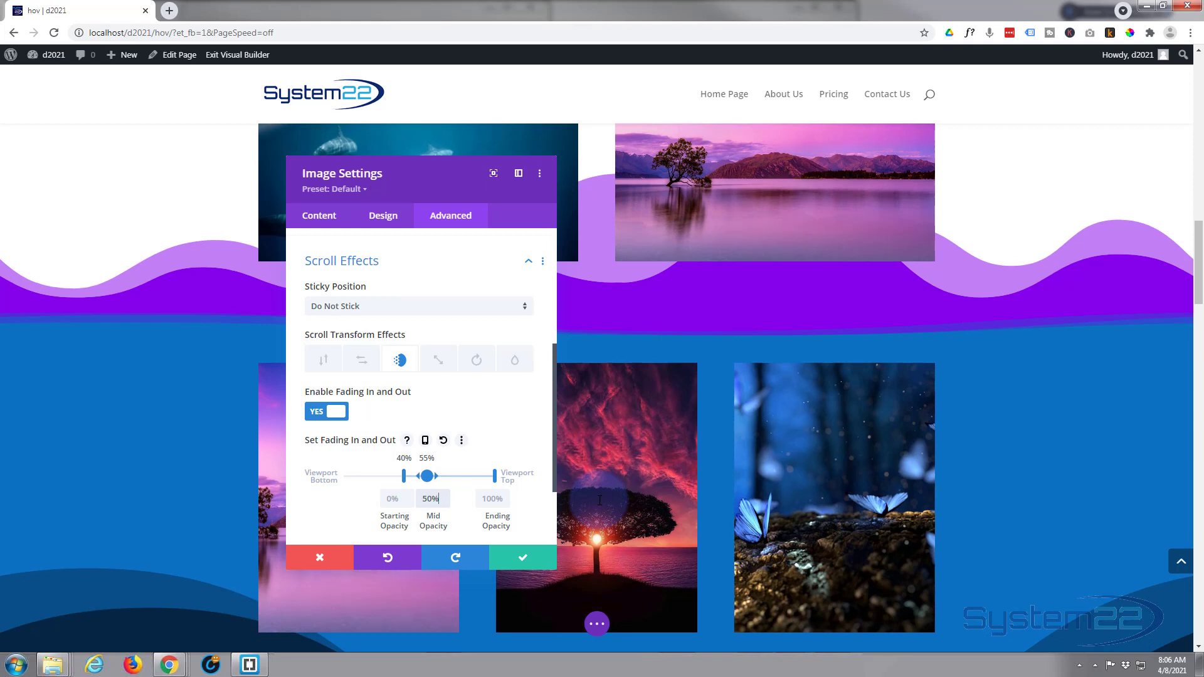
{"action": "scroll", "coordinate": [599, 500], "scroll_direction": "down", "scroll_amount": 1}
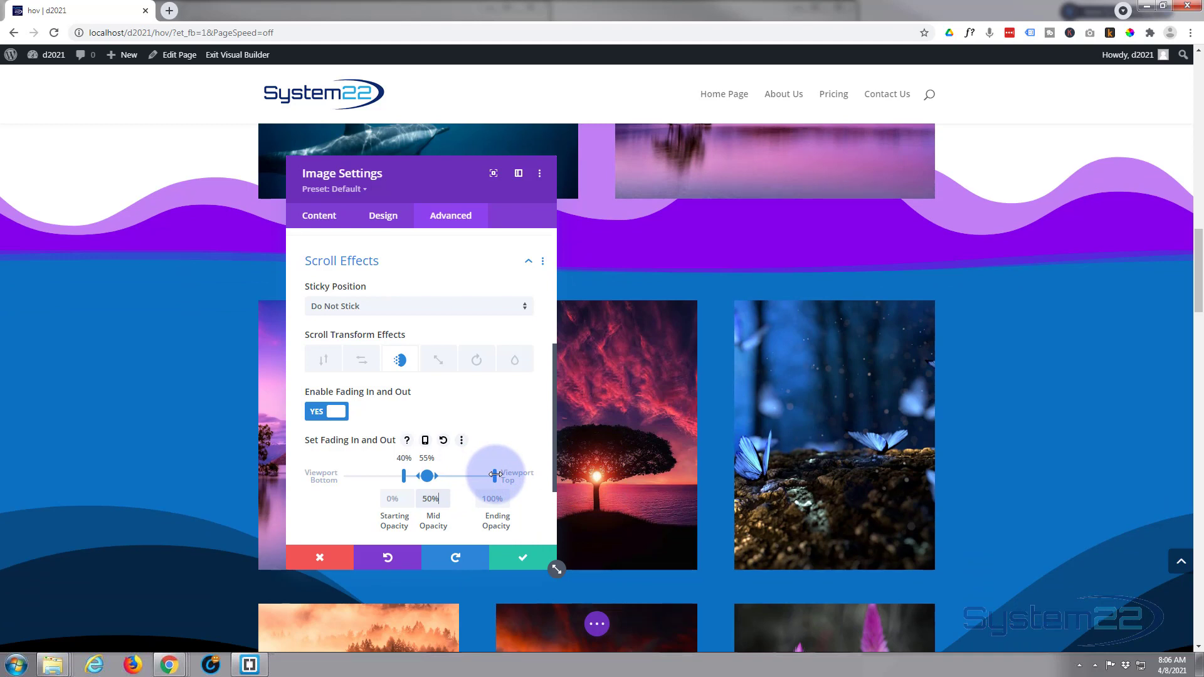
Step: Set the fade end point to 70% of the viewport and scroll to preview the fade-in
{"action": "left_click_drag", "start_coordinate": [495, 475], "coordinate": [449, 474]}
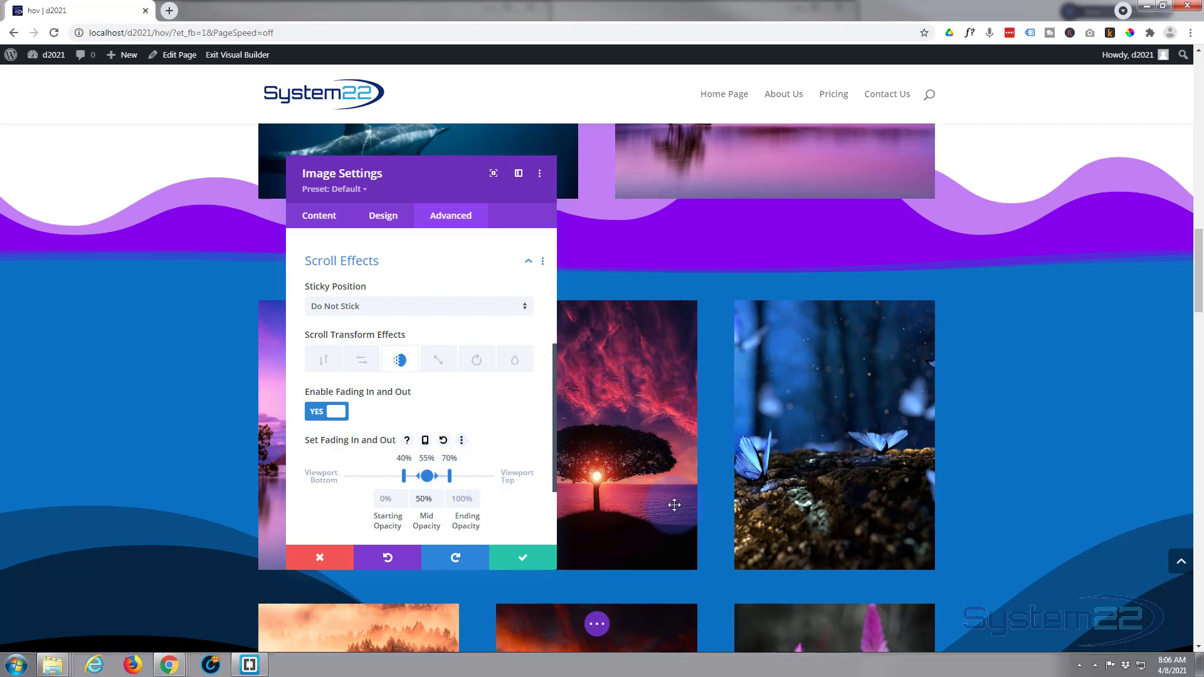
{"action": "scroll", "coordinate": [673, 505], "scroll_direction": "up", "scroll_amount": 2}
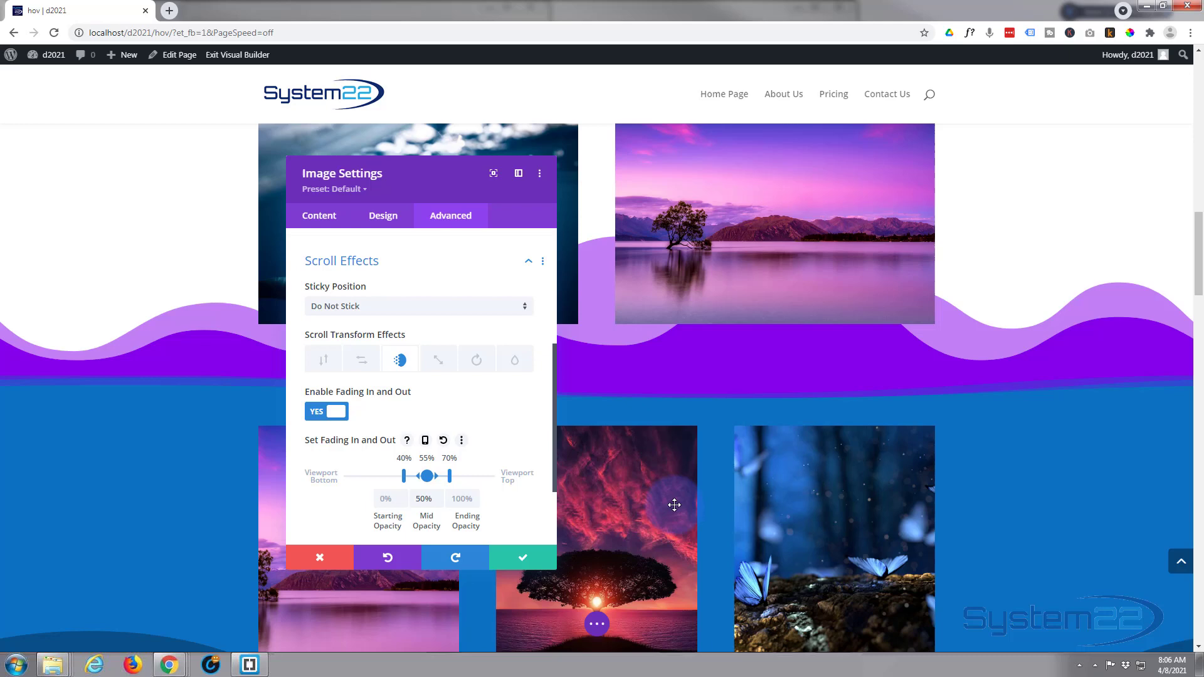
{"action": "scroll", "coordinate": [675, 507], "scroll_direction": "up", "scroll_amount": 1}
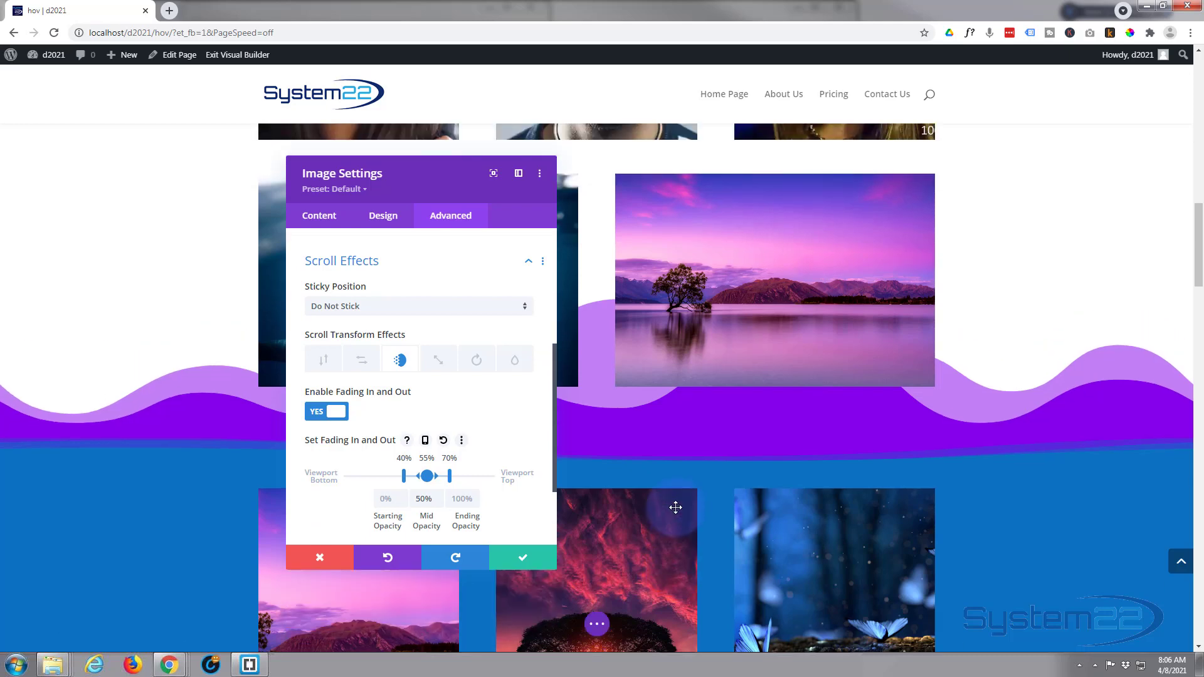
{"action": "scroll", "coordinate": [675, 507], "scroll_direction": "up", "scroll_amount": 1}
{"action": "scroll", "coordinate": [675, 508], "scroll_direction": "up", "scroll_amount": 1}
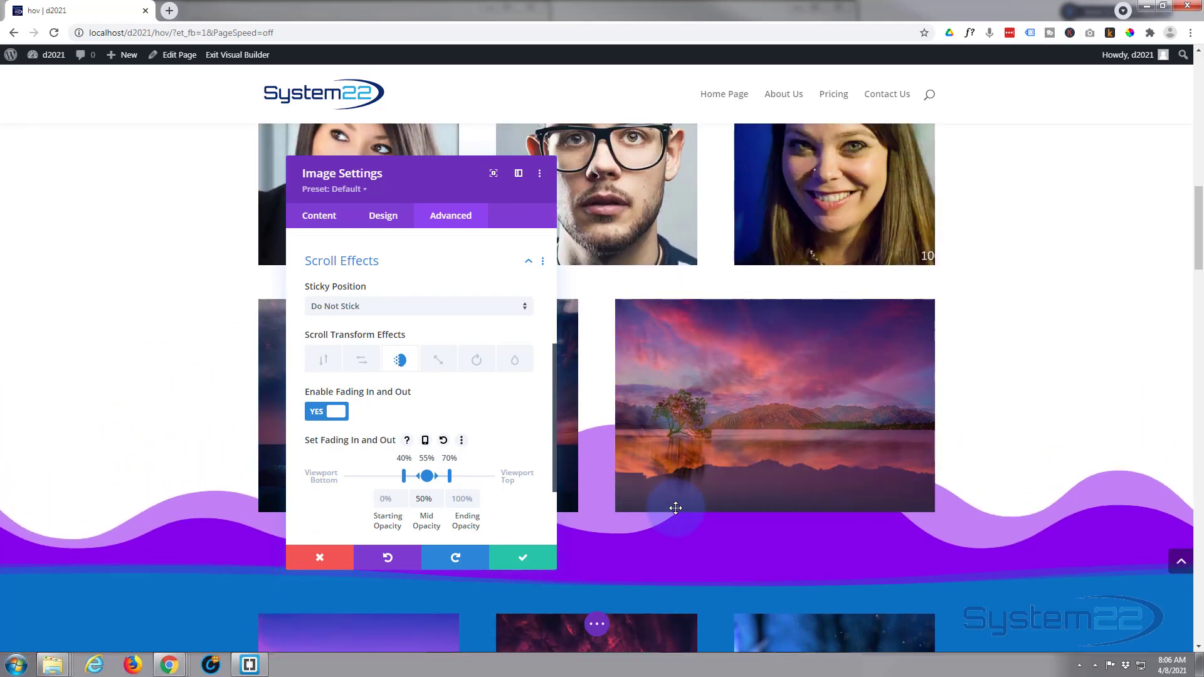
{"action": "scroll", "coordinate": [676, 507], "scroll_direction": "up", "scroll_amount": 1}
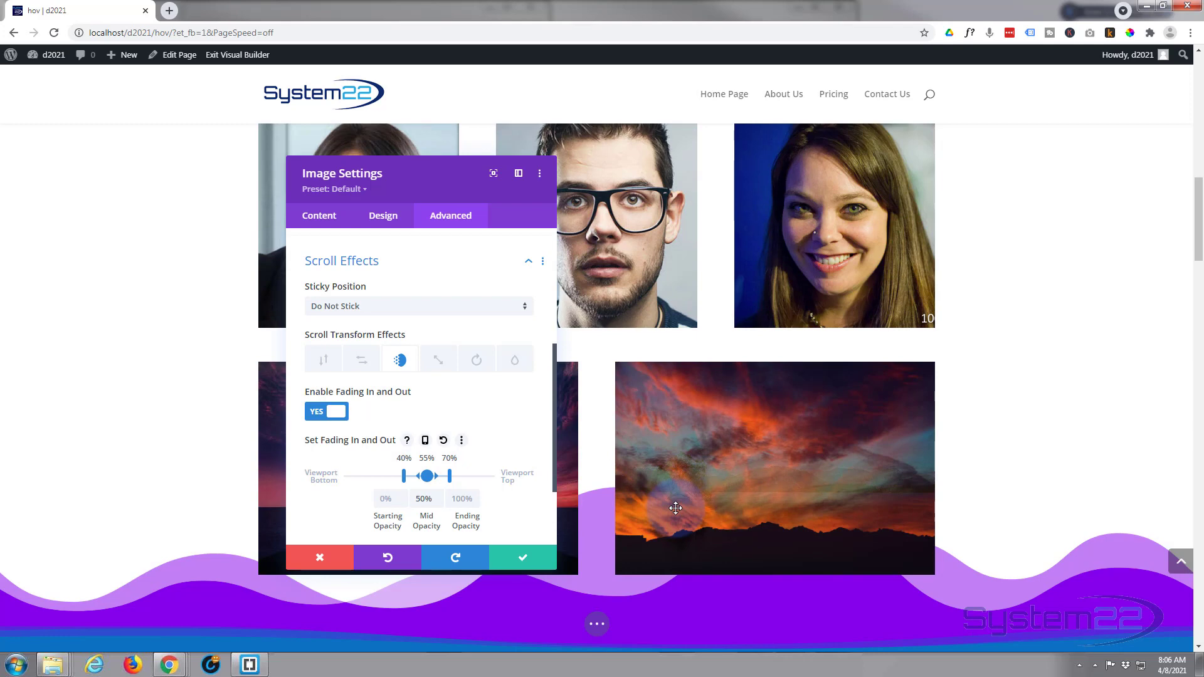
{"action": "scroll", "coordinate": [677, 505], "scroll_direction": "up", "scroll_amount": 2}
{"action": "scroll", "coordinate": [617, 510], "scroll_direction": "down", "scroll_amount": 2}
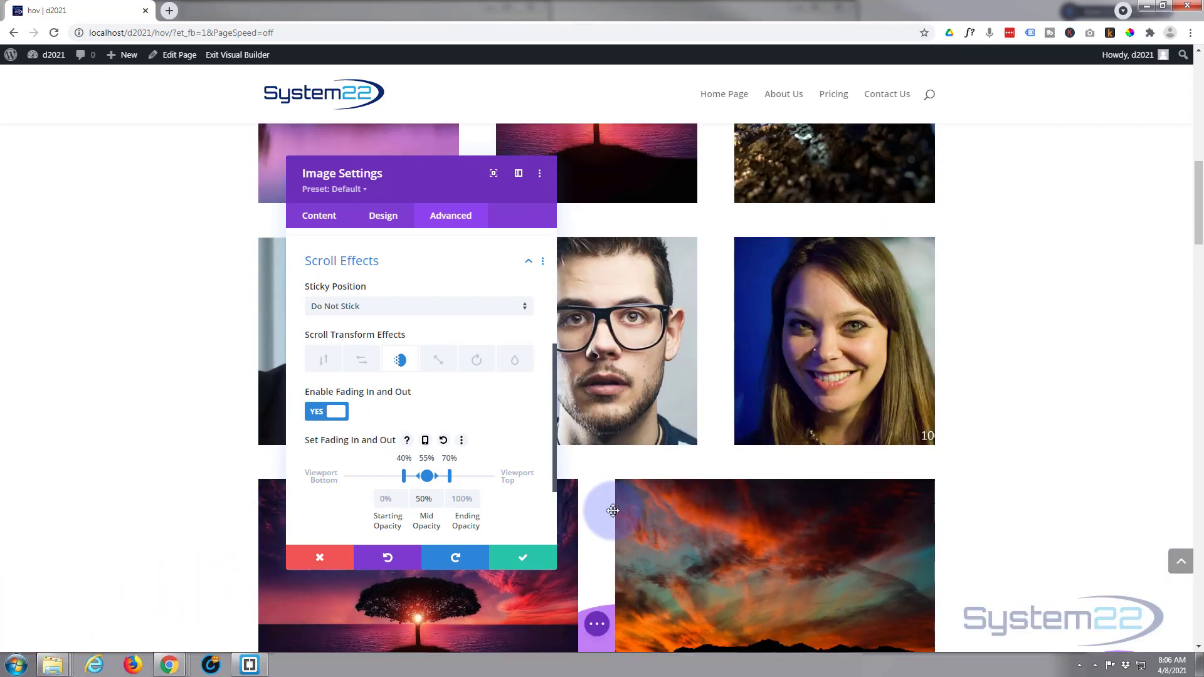
{"action": "scroll", "coordinate": [612, 510], "scroll_direction": "up", "scroll_amount": 1}
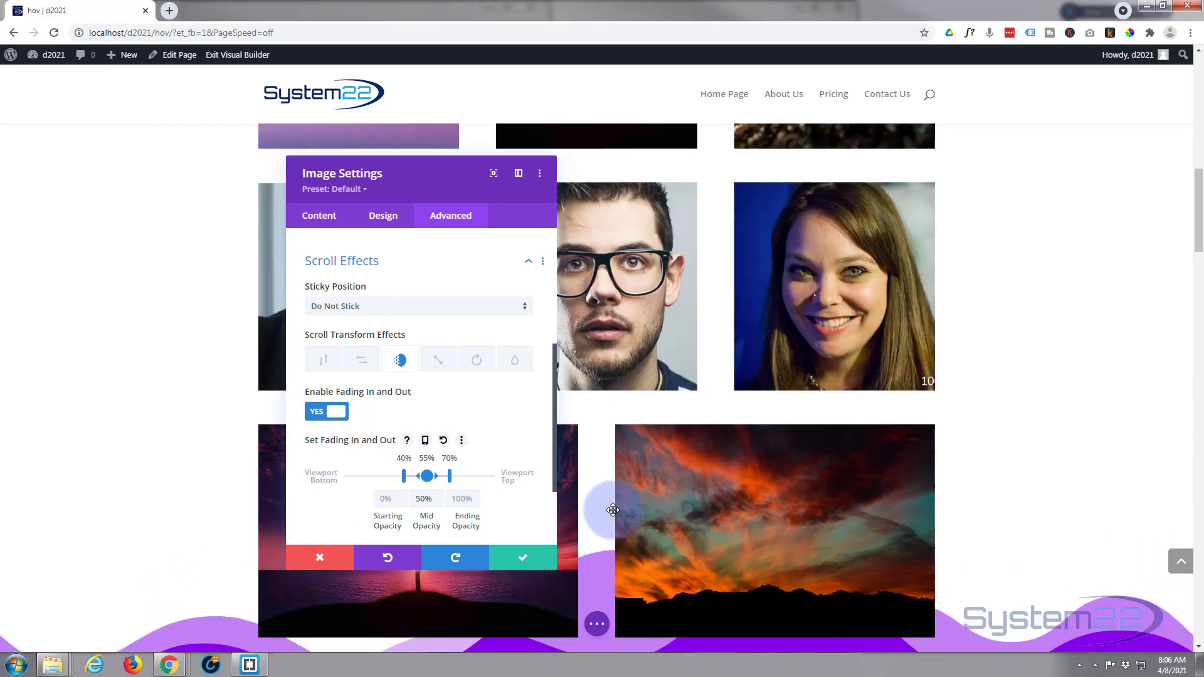
{"action": "scroll", "coordinate": [613, 510], "scroll_direction": "down", "scroll_amount": 3}
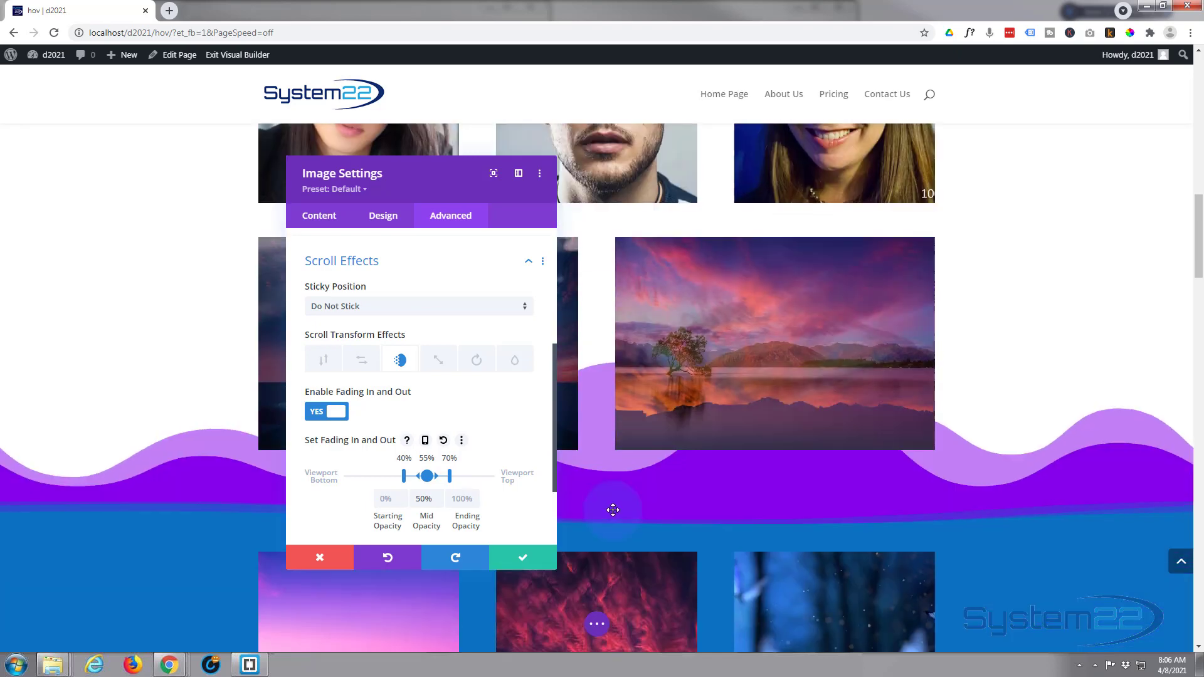
{"action": "scroll", "coordinate": [613, 511], "scroll_direction": "down", "scroll_amount": 2}
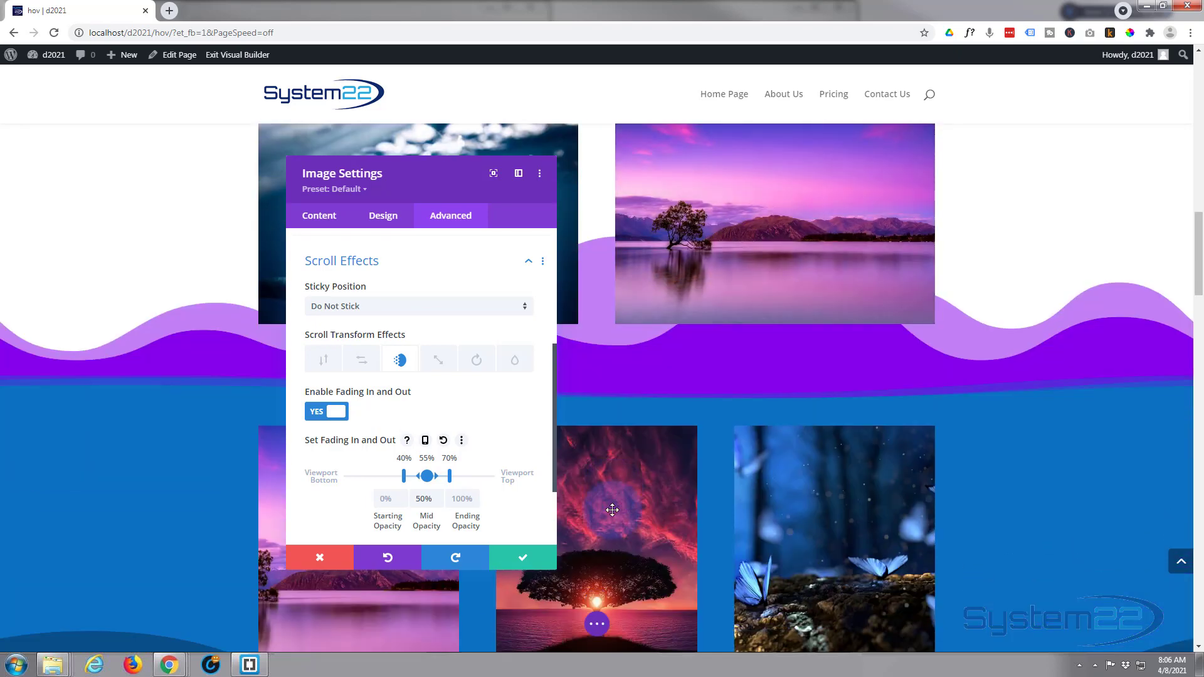
{"action": "scroll", "coordinate": [613, 510], "scroll_direction": "up", "scroll_amount": 2}
{"action": "scroll", "coordinate": [612, 510], "scroll_direction": "up", "scroll_amount": 2}
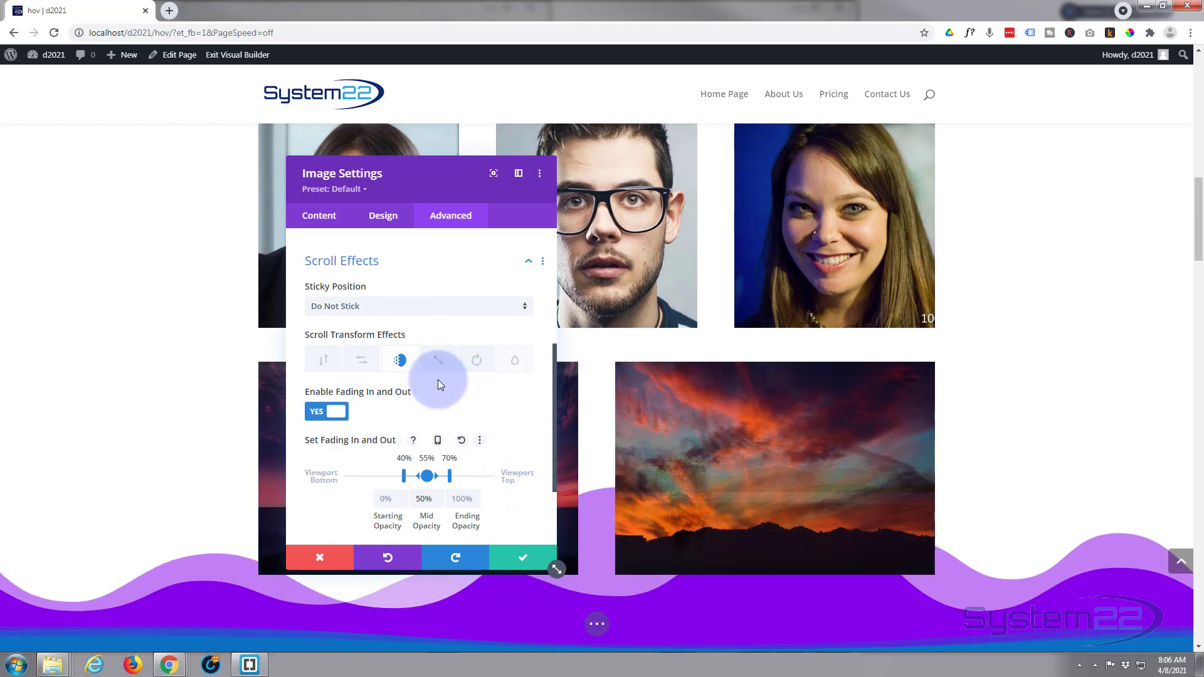
{"action": "scroll", "coordinate": [610, 500], "scroll_direction": "up", "scroll_amount": 2}
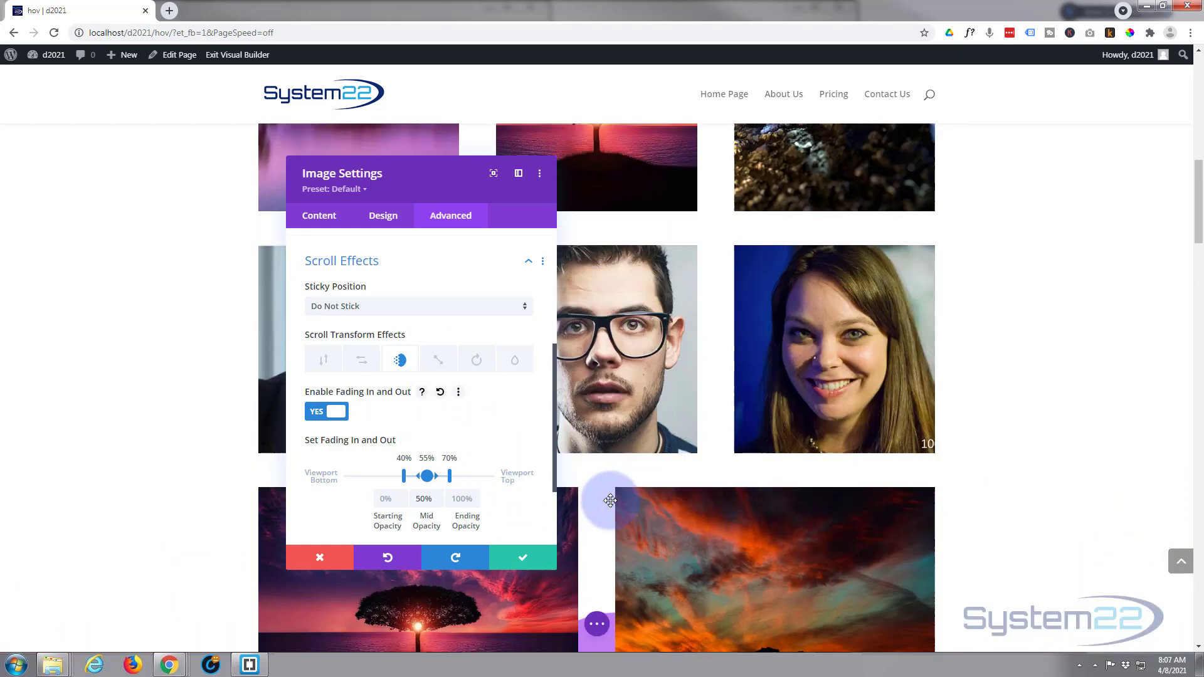
{"action": "scroll", "coordinate": [610, 500], "scroll_direction": "down", "scroll_amount": 4}
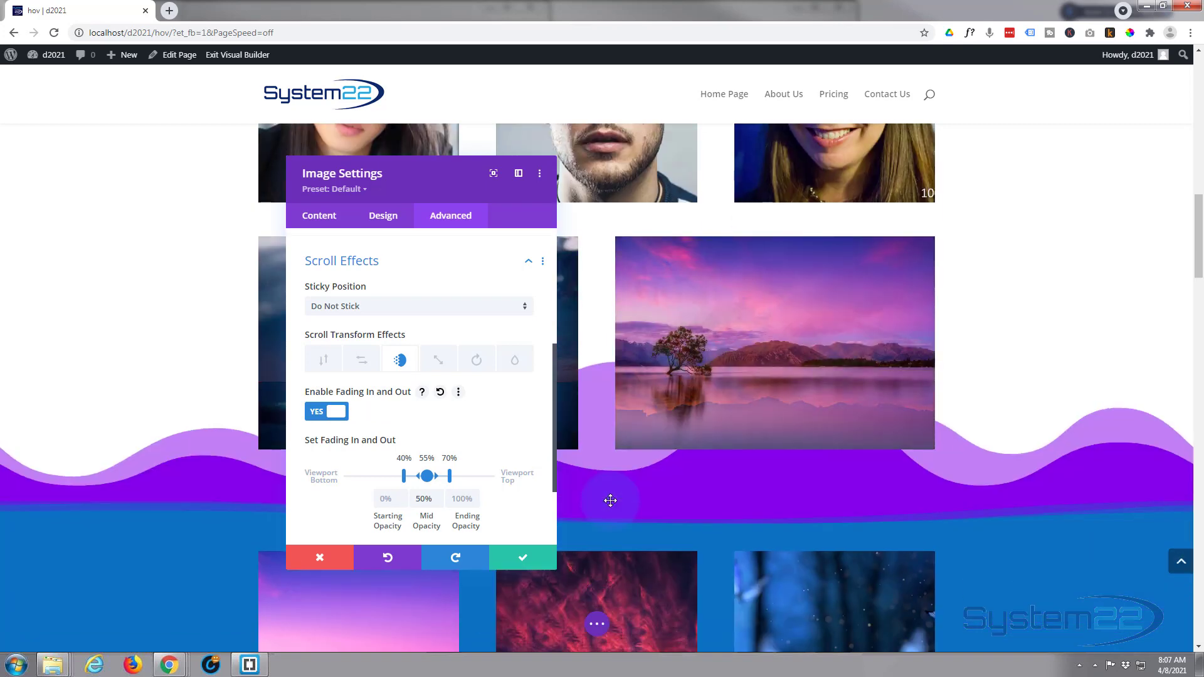
{"action": "scroll", "coordinate": [608, 500], "scroll_direction": "down", "scroll_amount": 1}
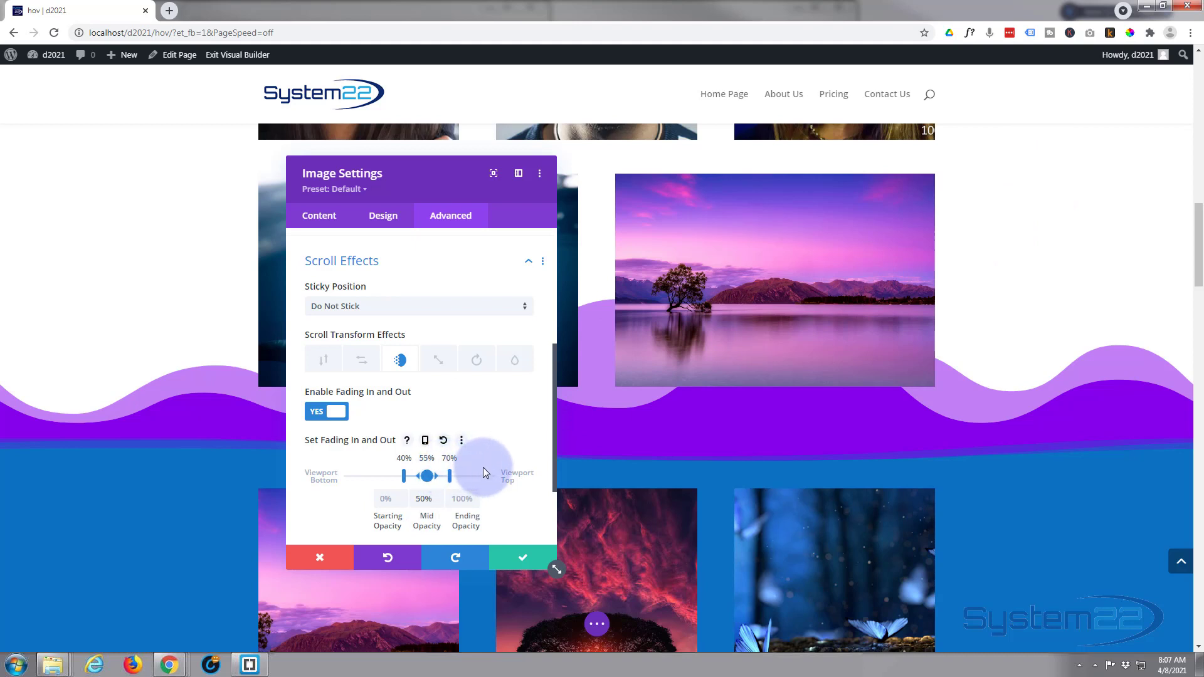
Step: Save the image module and the page, then exit the Visual Builder
{"action": "left_click", "coordinate": [520, 560]}
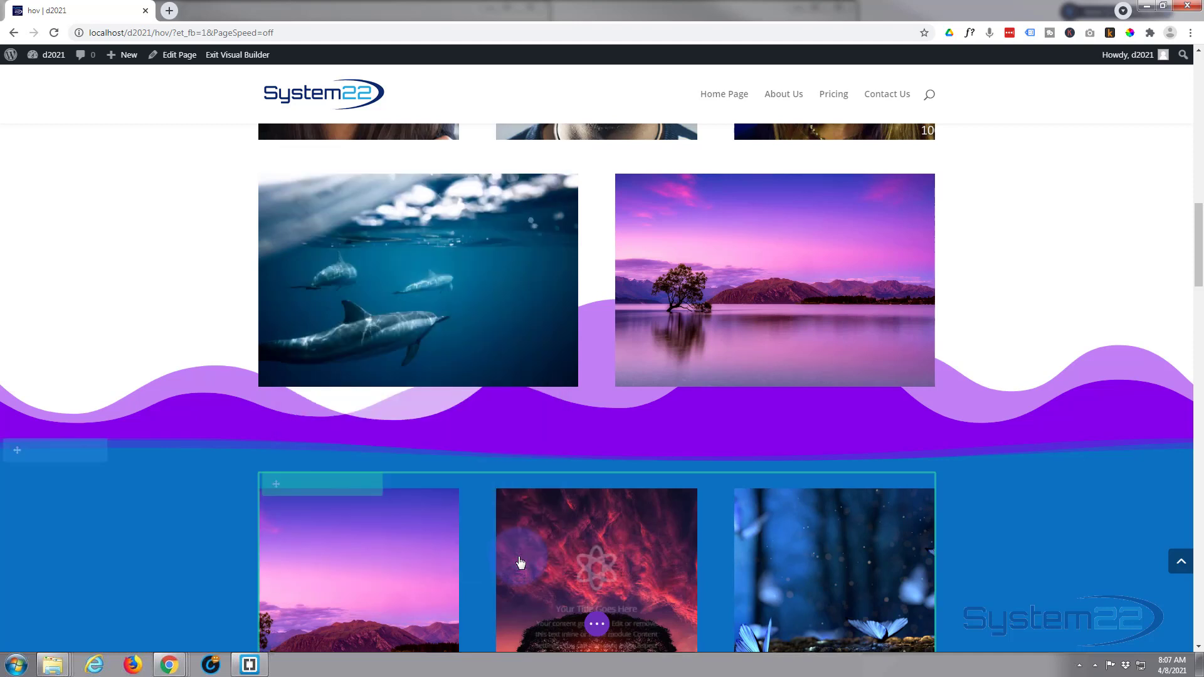
{"action": "left_click", "coordinate": [599, 626]}
{"action": "left_click", "coordinate": [1161, 627]}
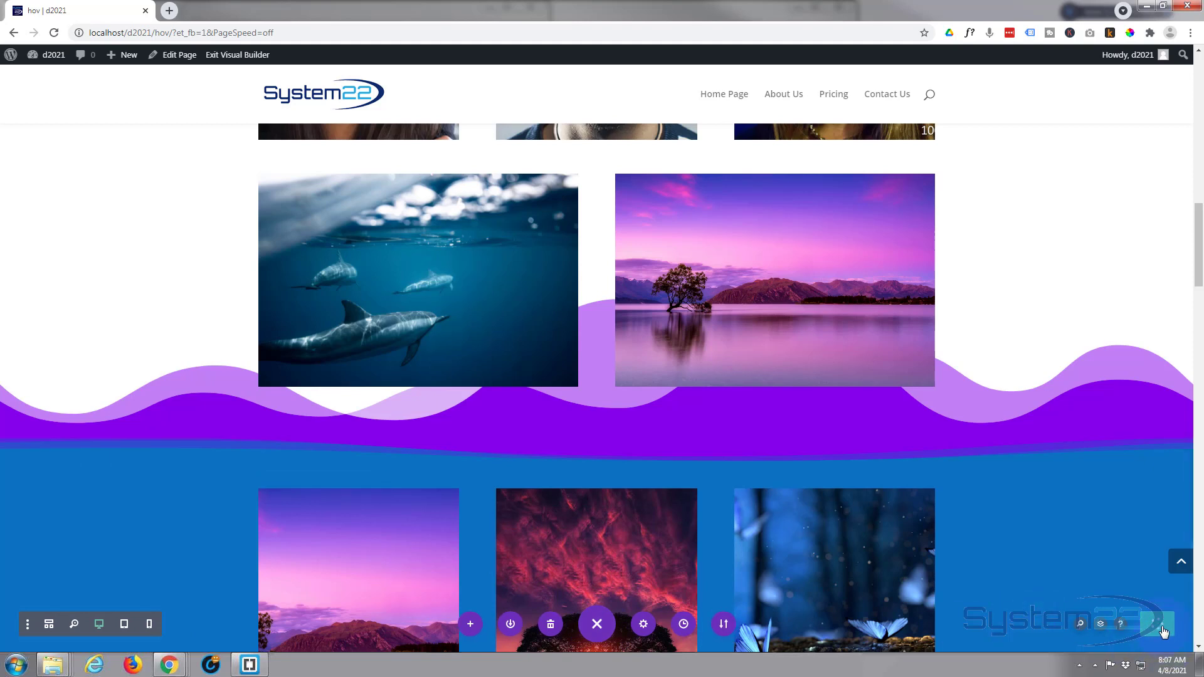
{"action": "left_click", "coordinate": [231, 56]}
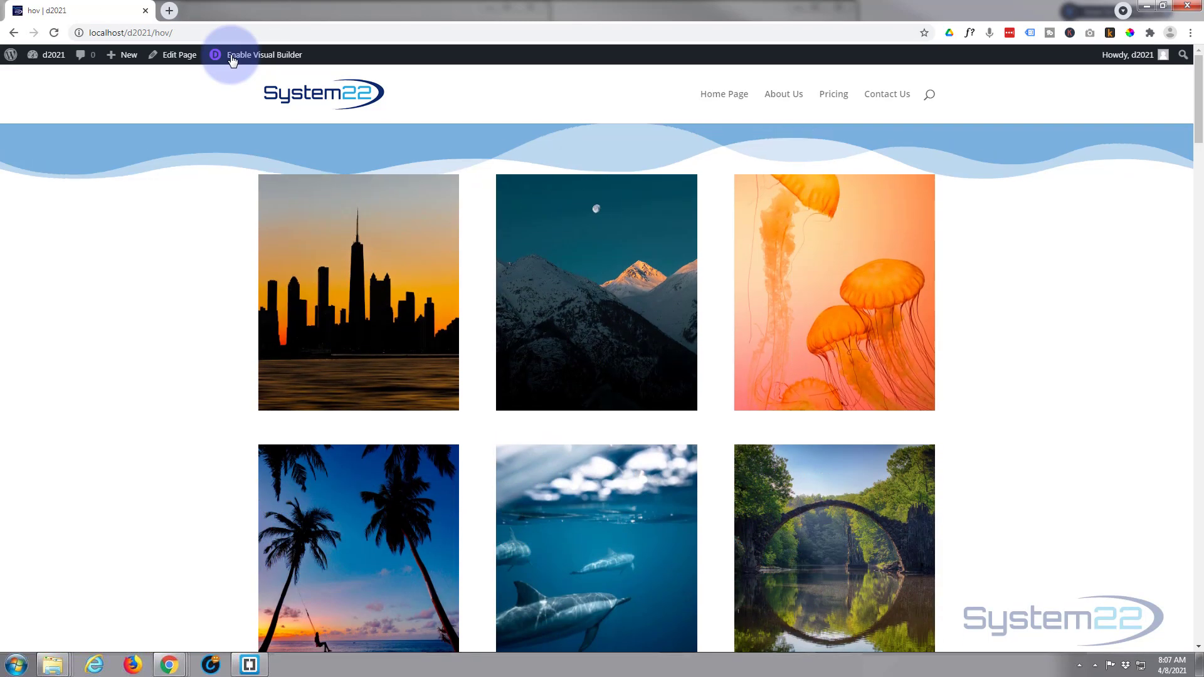
Step: Scroll the live page to check the dolphin and lake photos fading over their sunset column backgrounds
{"action": "scroll", "coordinate": [101, 182], "scroll_direction": "down", "scroll_amount": 4}
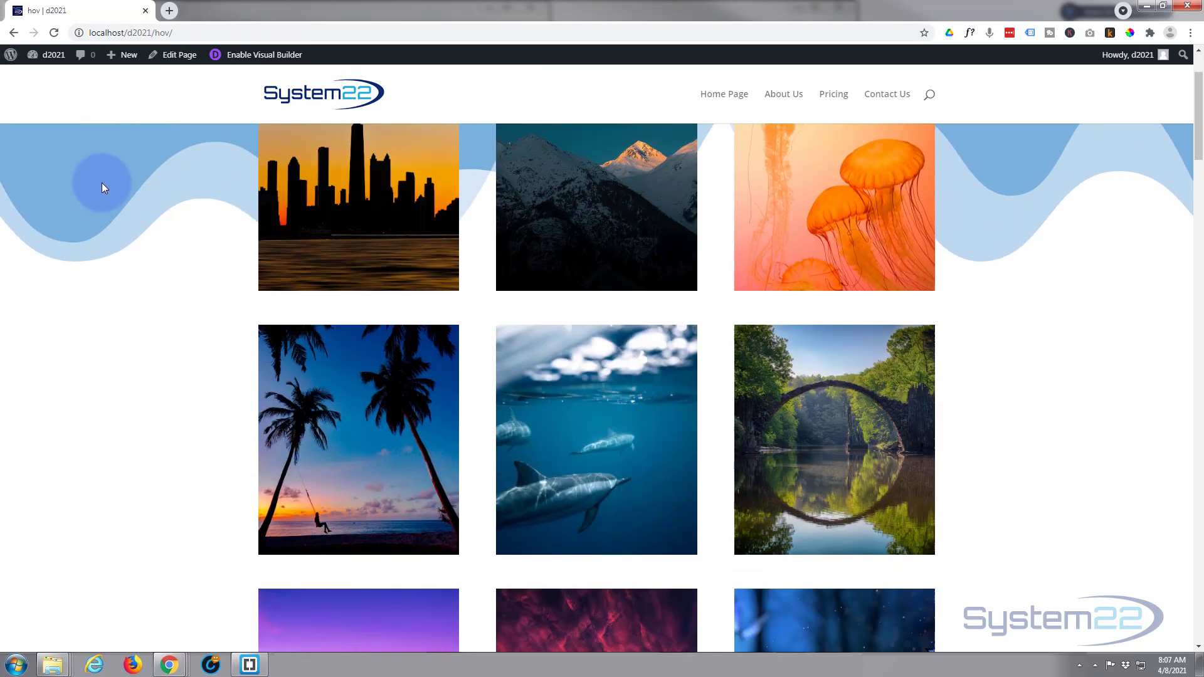
{"action": "scroll", "coordinate": [102, 183], "scroll_direction": "down", "scroll_amount": 3}
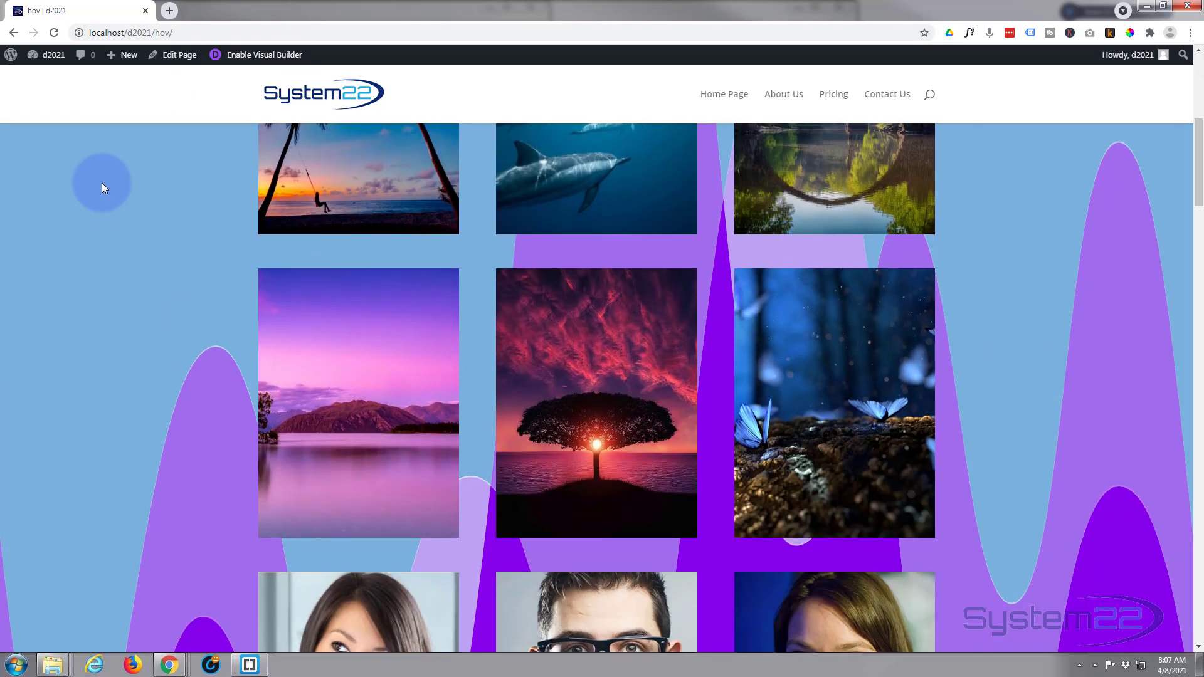
{"action": "scroll", "coordinate": [102, 183], "scroll_direction": "down", "scroll_amount": 2}
{"action": "scroll", "coordinate": [102, 183], "scroll_direction": "down", "scroll_amount": 4}
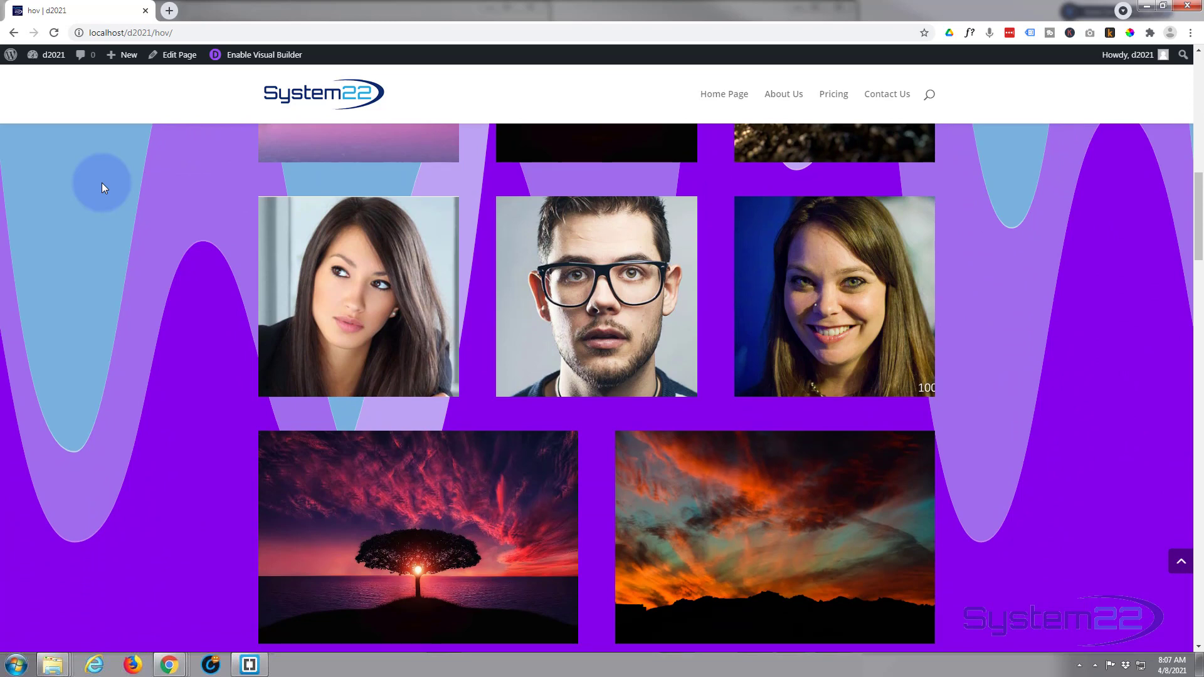
{"action": "scroll", "coordinate": [101, 183], "scroll_direction": "down", "scroll_amount": 1}
{"action": "scroll", "coordinate": [101, 183], "scroll_direction": "down", "scroll_amount": 1}
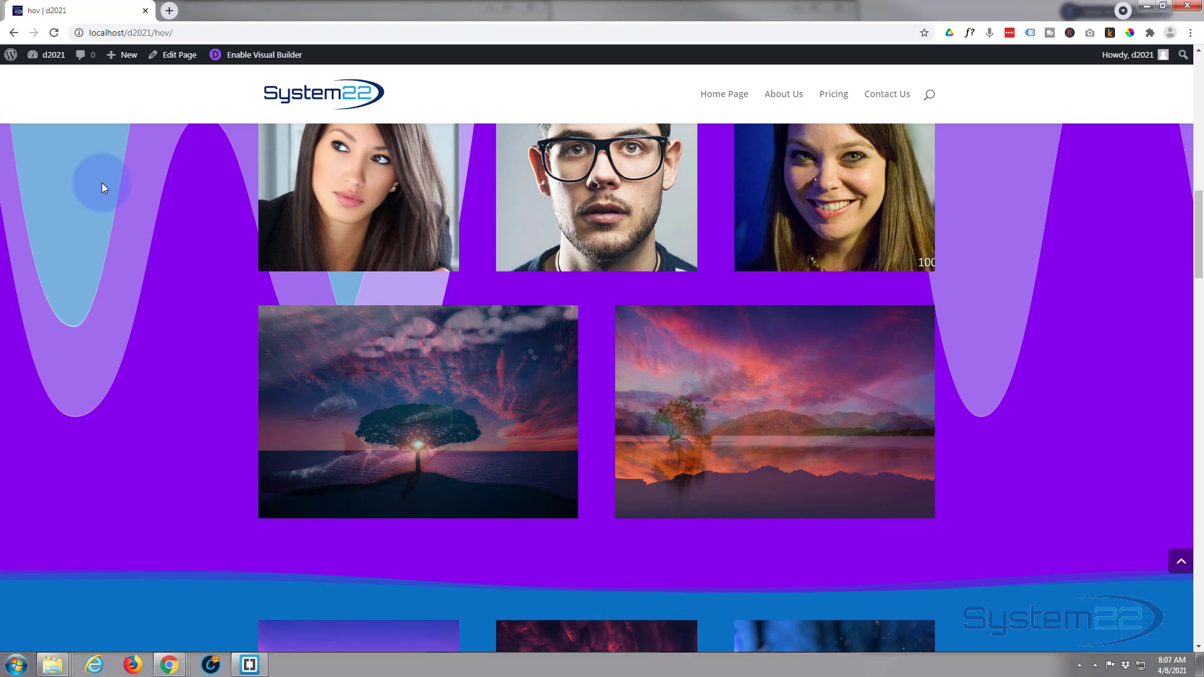
{"action": "scroll", "coordinate": [101, 183], "scroll_direction": "down", "scroll_amount": 1}
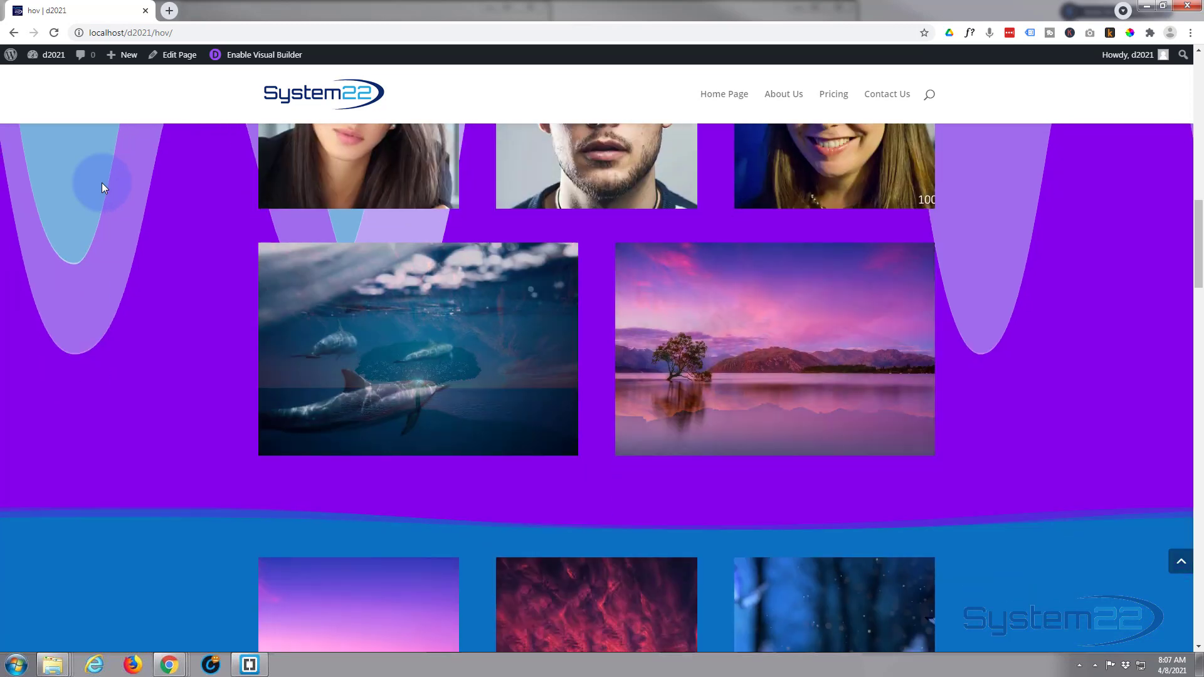
{"action": "scroll", "coordinate": [102, 183], "scroll_direction": "down", "scroll_amount": 1}
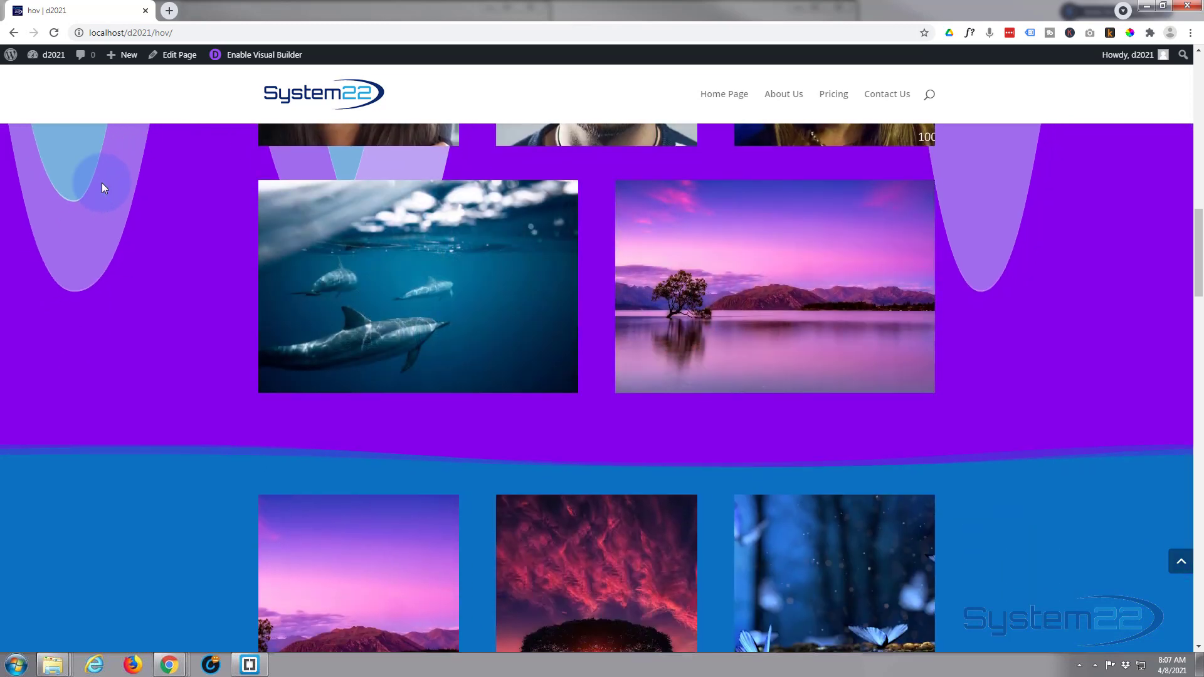
{"action": "scroll", "coordinate": [102, 183], "scroll_direction": "down", "scroll_amount": 1}
{"action": "scroll", "coordinate": [101, 183], "scroll_direction": "up", "scroll_amount": 1}
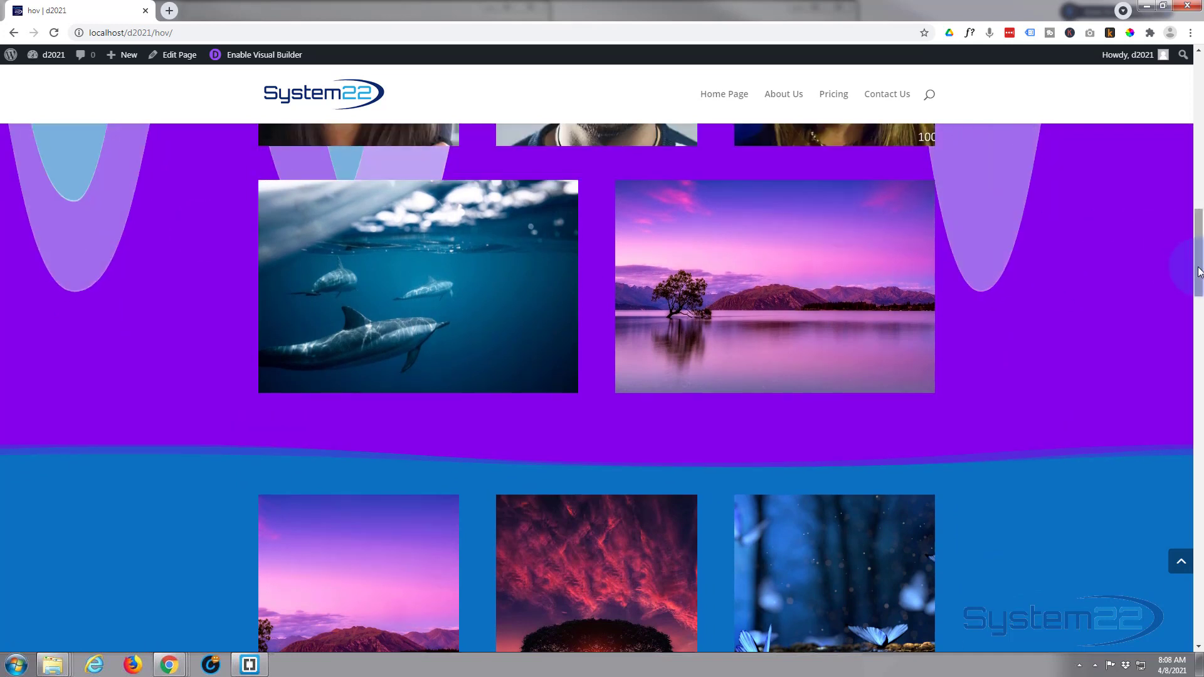
{"action": "left_click_drag", "start_coordinate": [1200, 272], "coordinate": [1195, 237]}
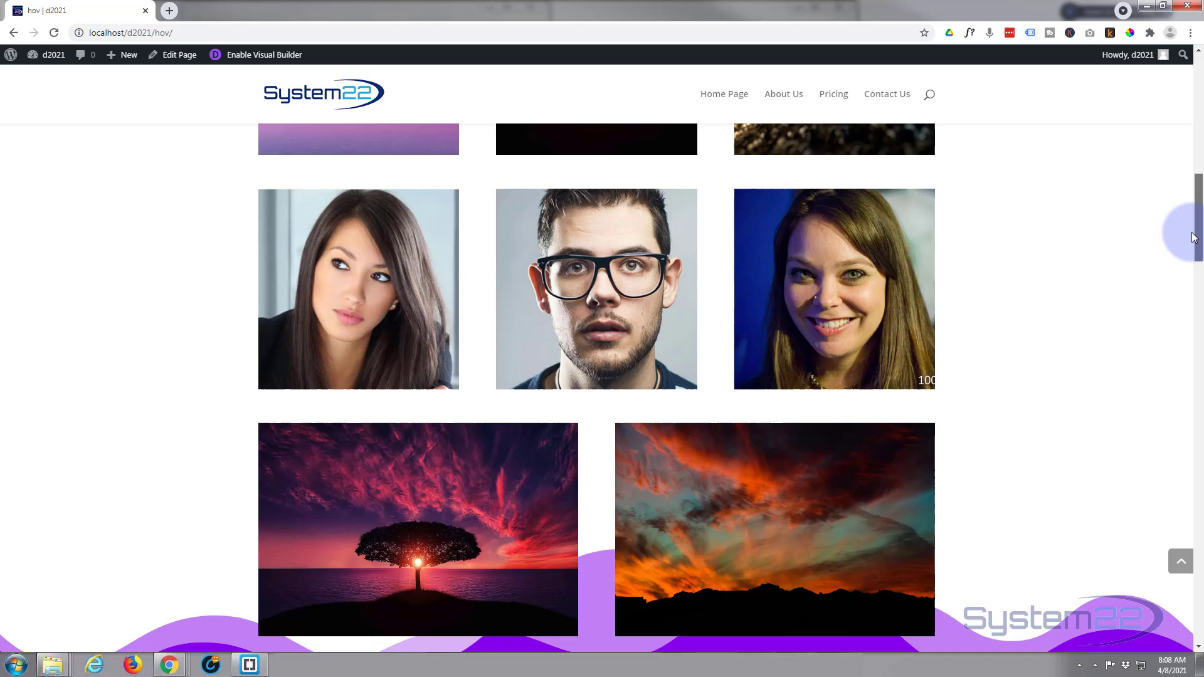
{"action": "left_click_drag", "start_coordinate": [1193, 237], "coordinate": [1195, 276]}
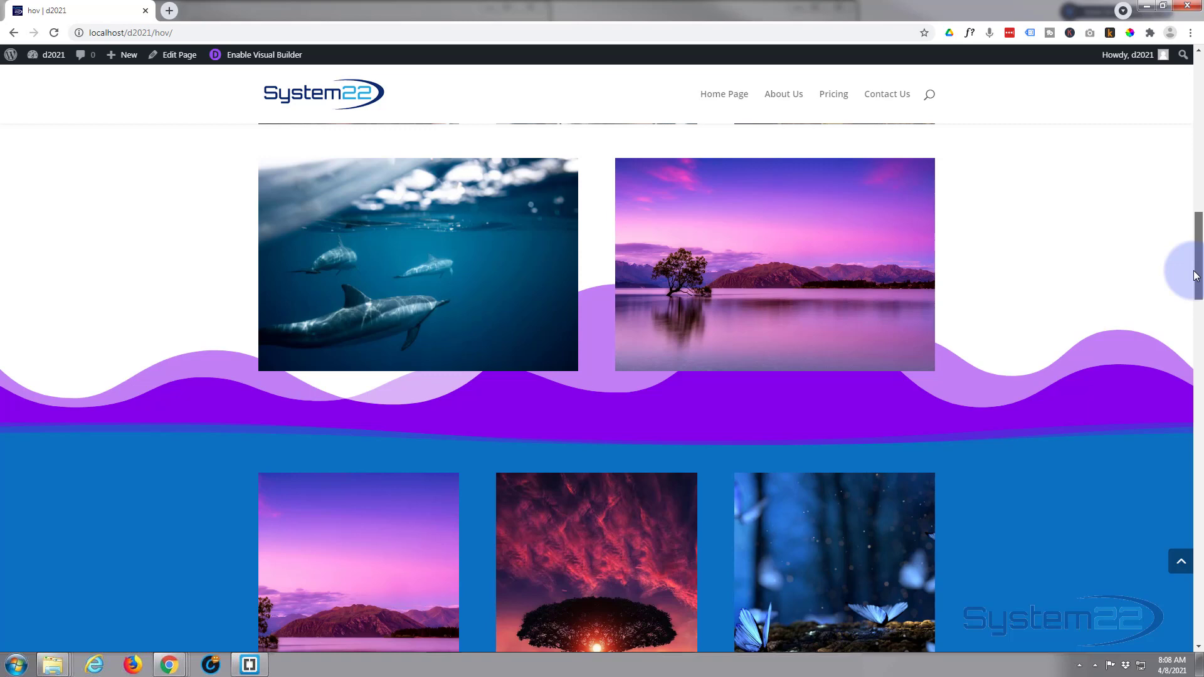
{"action": "mouse_move", "coordinate": [1194, 276]}
{"action": "left_mouse_down"}
{"action": "mouse_move", "coordinate": [1194, 238]}
{"action": "mouse_move", "coordinate": [1196, 278]}
{"action": "left_mouse_up"}
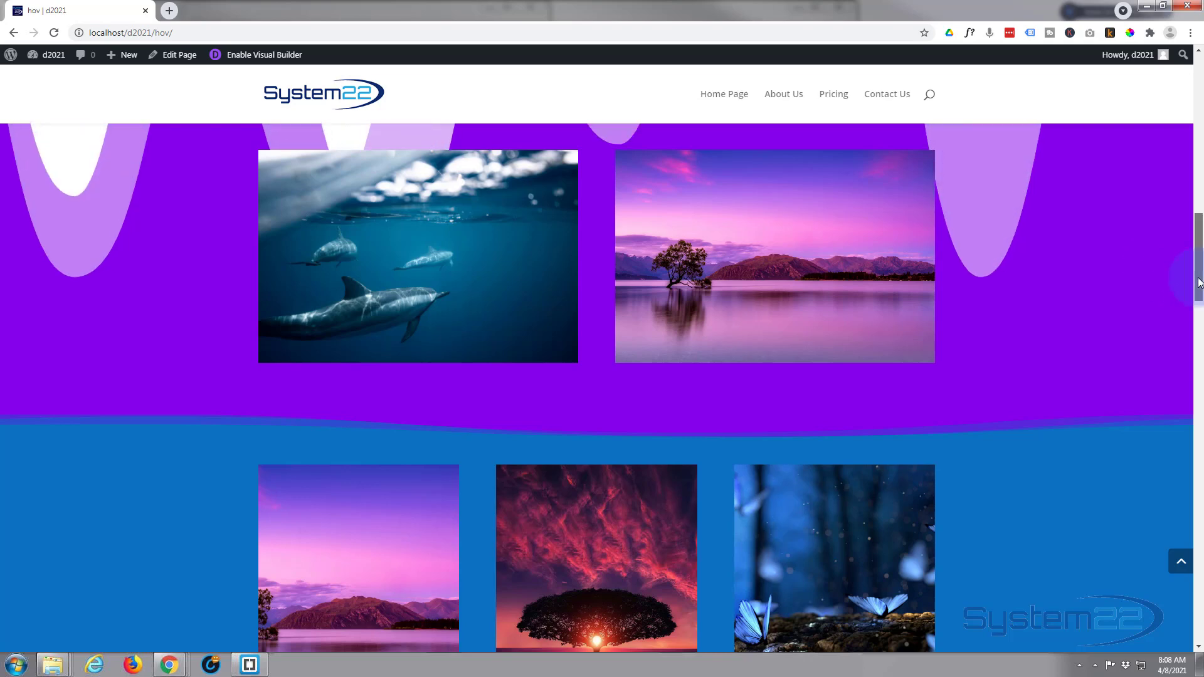
{"action": "left_click_drag", "start_coordinate": [1198, 282], "coordinate": [1197, 236]}
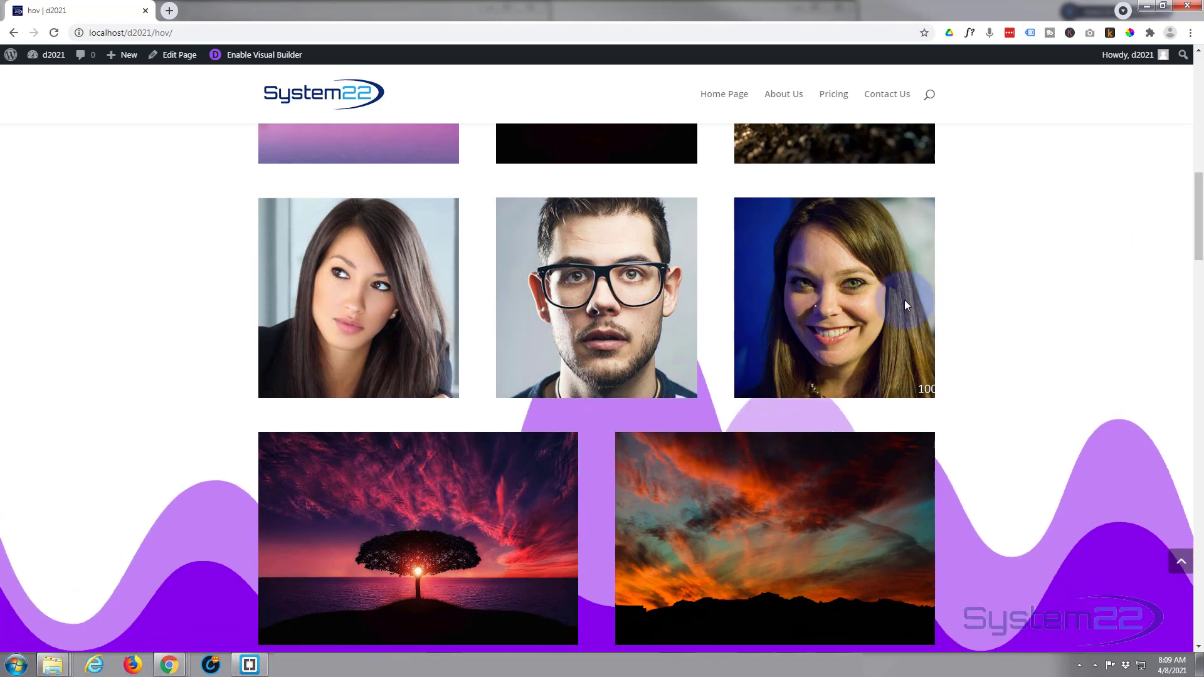
{"action": "mouse_move", "coordinate": [905, 298]}
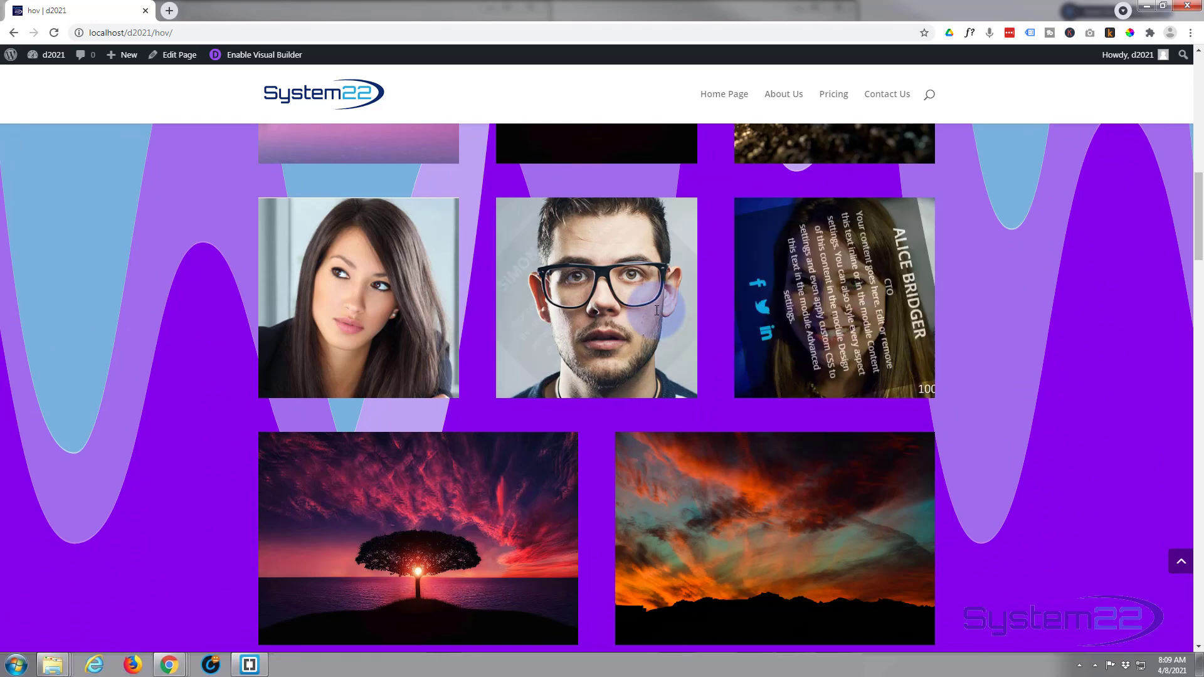
{"action": "mouse_move", "coordinate": [652, 309]}
{"action": "scroll", "coordinate": [651, 310], "scroll_direction": "up", "scroll_amount": 2}
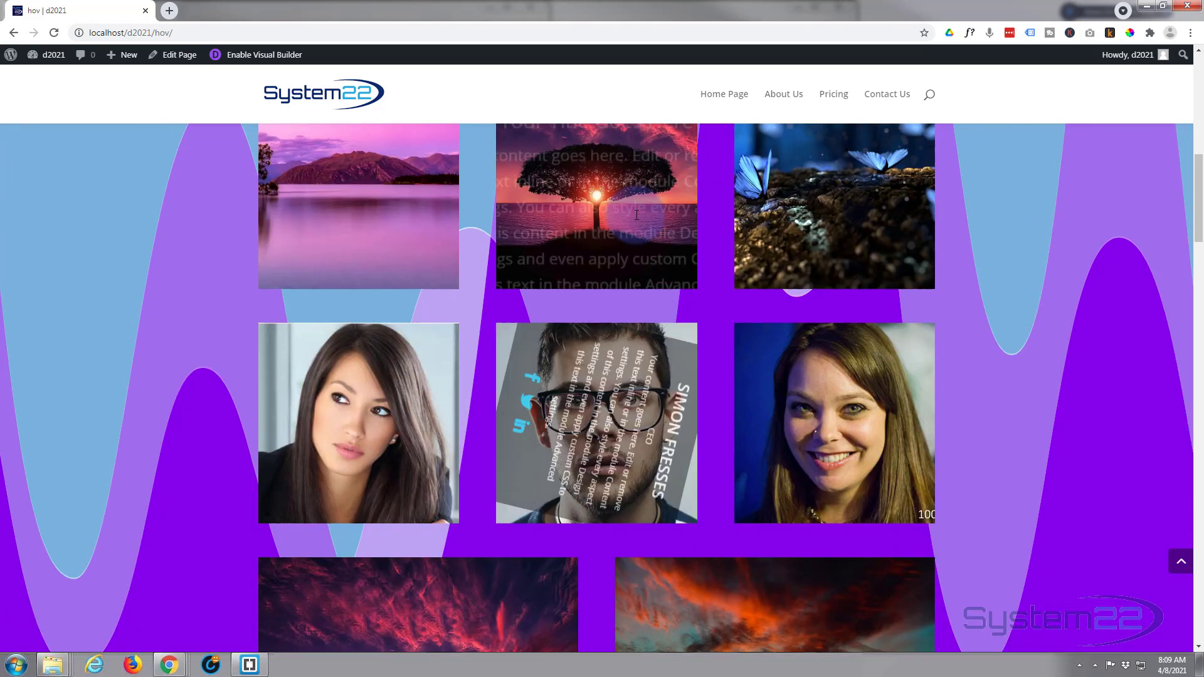
{"action": "scroll", "coordinate": [650, 279], "scroll_direction": "up", "scroll_amount": 2}
{"action": "scroll", "coordinate": [651, 294], "scroll_direction": "up", "scroll_amount": 5}
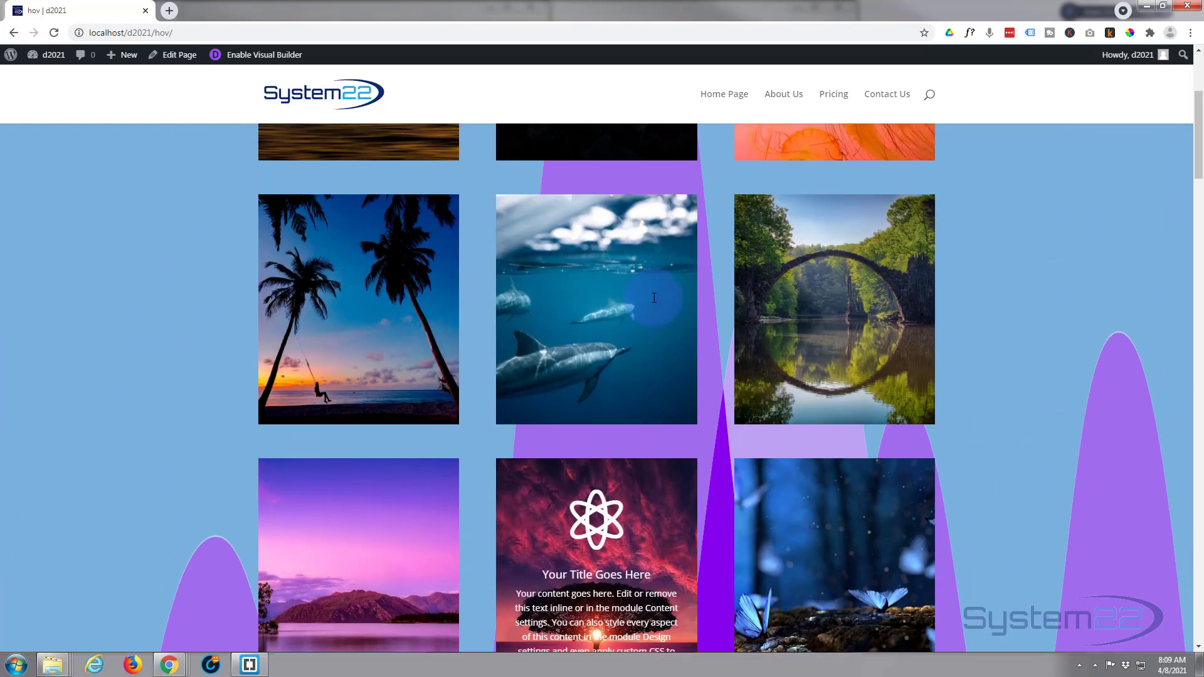
{"action": "scroll", "coordinate": [653, 296], "scroll_direction": "up", "scroll_amount": 4}
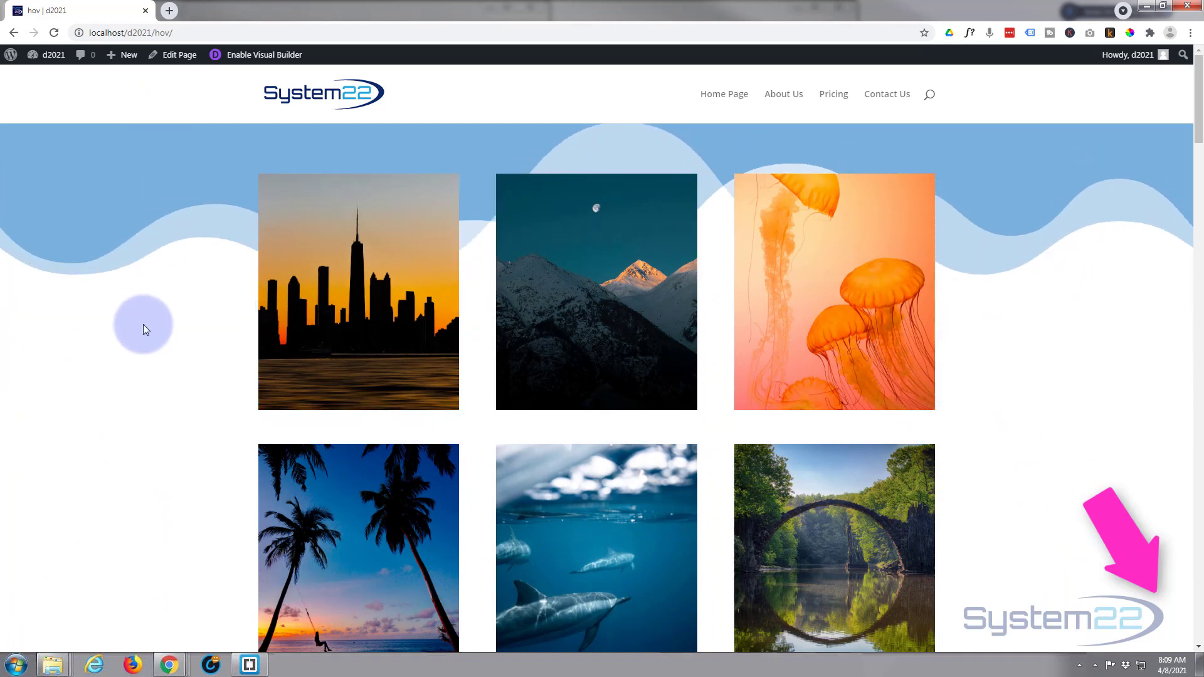
{"action": "scroll", "coordinate": [141, 325], "scroll_direction": "down", "scroll_amount": 1}
{"action": "scroll", "coordinate": [141, 323], "scroll_direction": "down", "scroll_amount": 10}
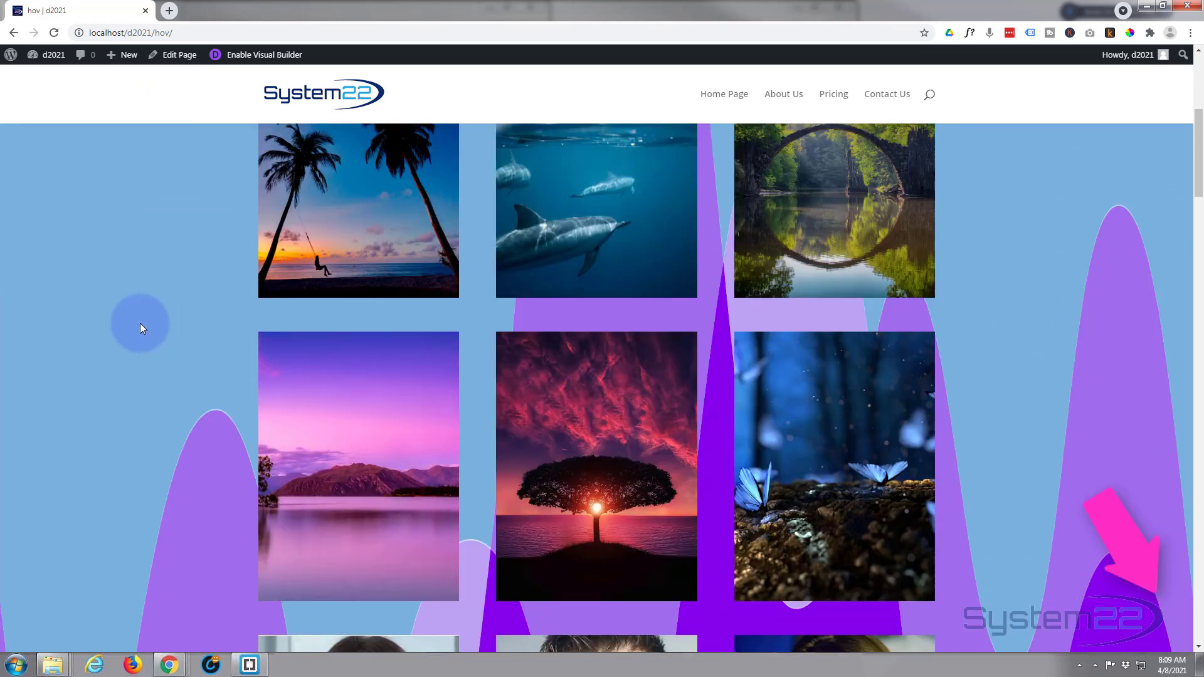
{"action": "scroll", "coordinate": [141, 325], "scroll_direction": "down", "scroll_amount": 3}
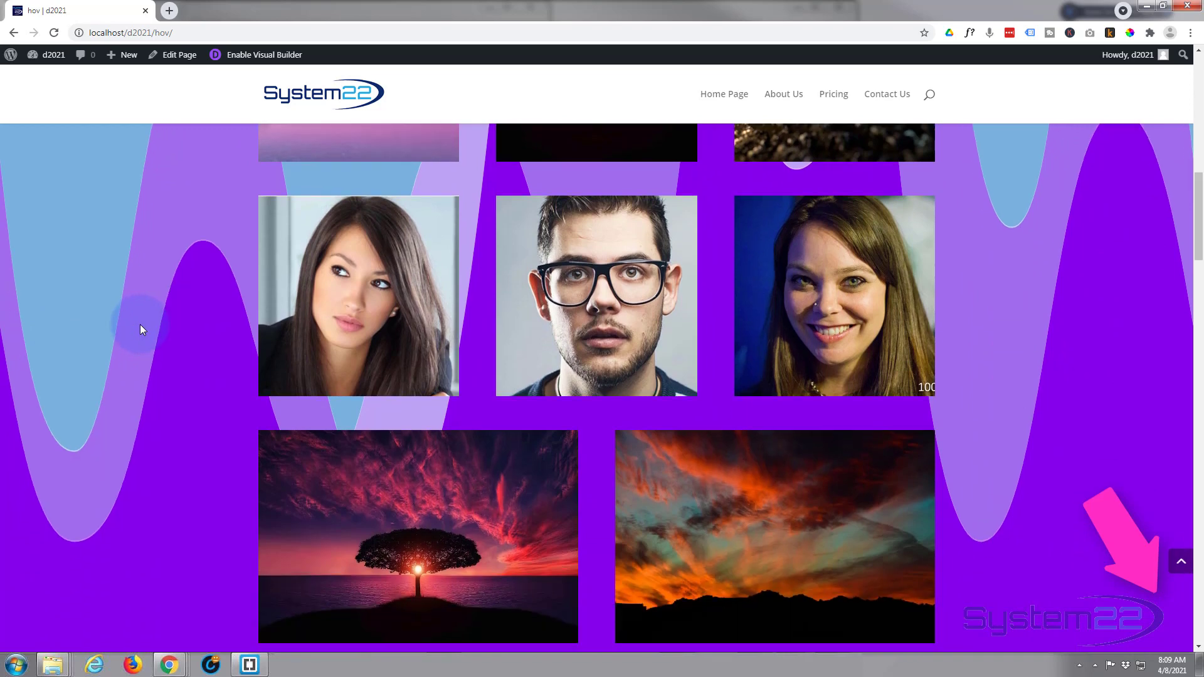
{"action": "scroll", "coordinate": [140, 325], "scroll_direction": "down", "scroll_amount": 1}
{"action": "scroll", "coordinate": [140, 325], "scroll_direction": "down", "scroll_amount": 2}
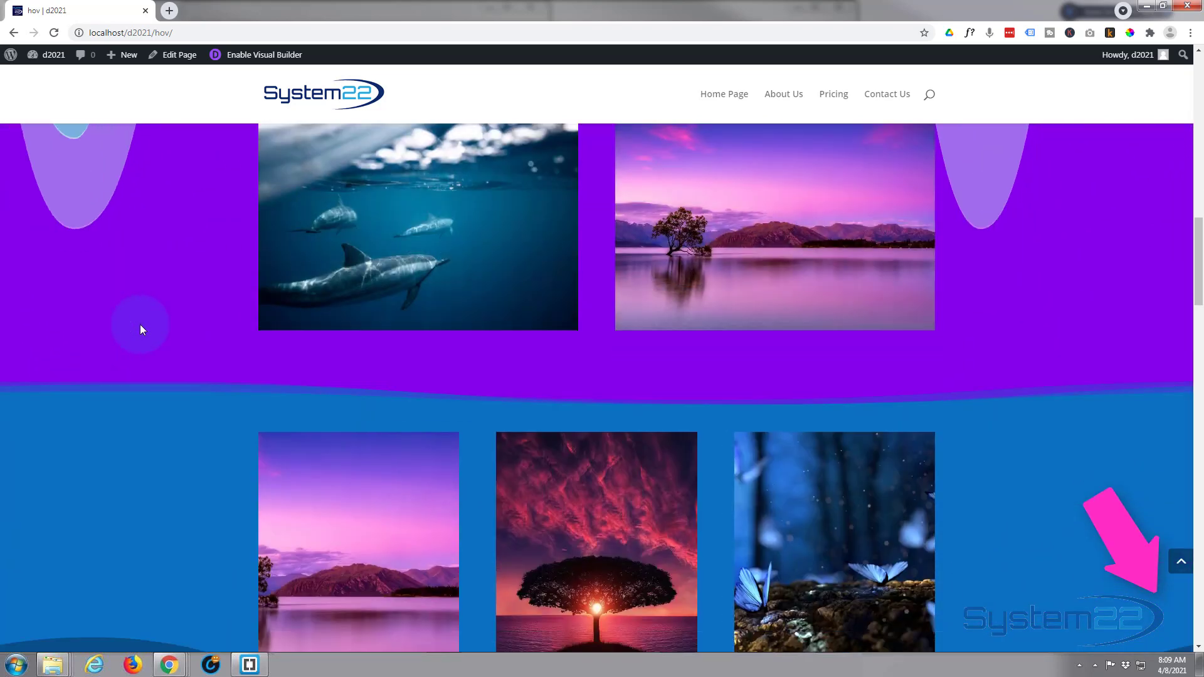